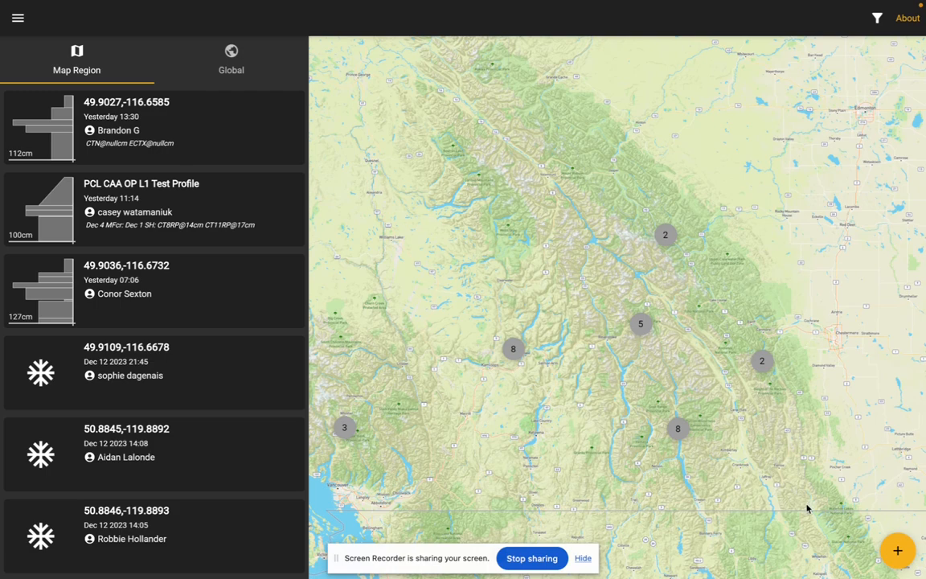
# Create a new snowpit observation with a total snowpack height of 150 cm and start the pit profile.
pyautogui.click(898, 553)
pyautogui.click(899, 459)
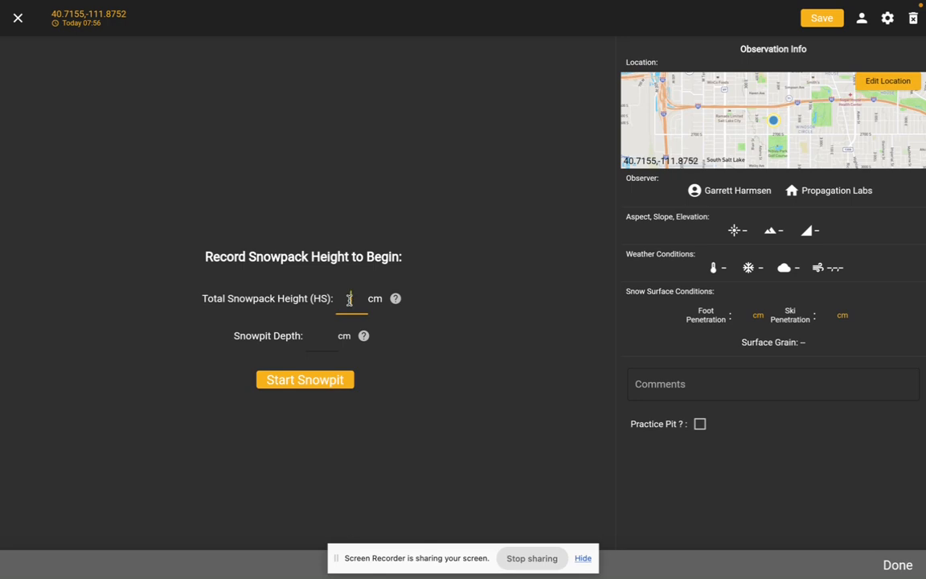
pyautogui.write('150')
pyautogui.click(300, 383)
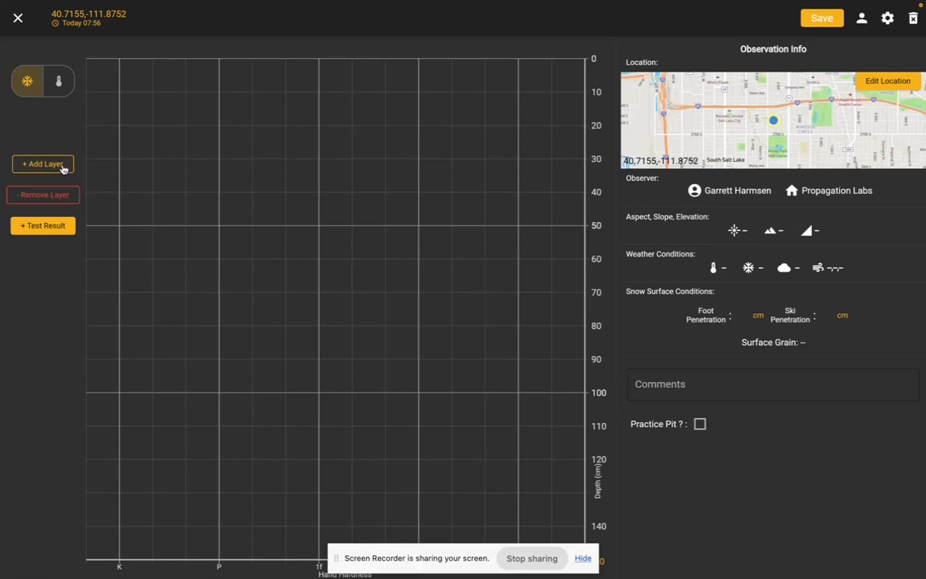
# Add a 0–30 cm surface layer and a second layer shaped to 30–45 cm, slightly softer than P hardness.
pyautogui.click(62, 165)
pyautogui.click(50, 215)
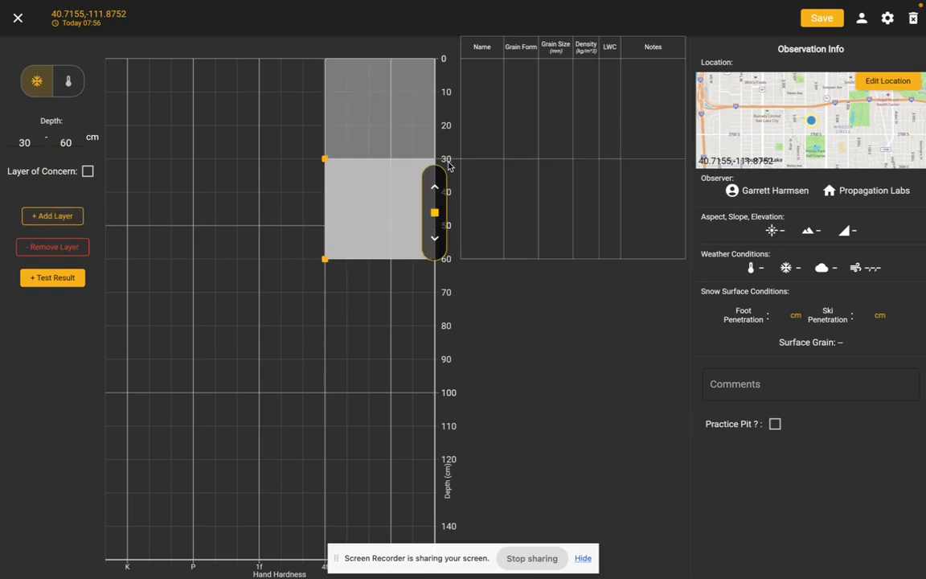
pyautogui.moveTo(355, 254); pyautogui.dragTo(231, 200)
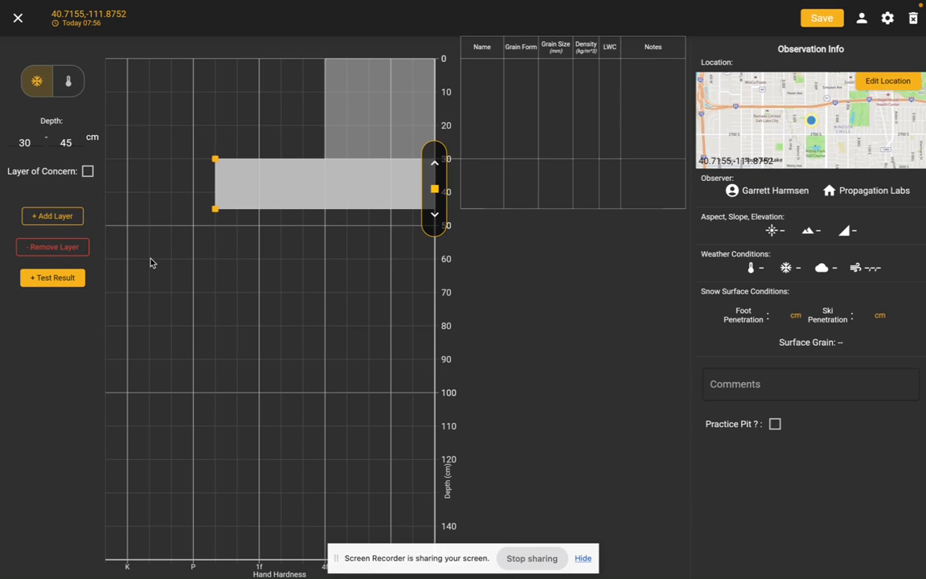
# Add a 45–57 cm layer slightly softer than K hardness and a layer from 57 to 100 cm at 1F hardness.
pyautogui.click(72, 221)
pyautogui.moveTo(360, 240); pyautogui.dragTo(258, 245)
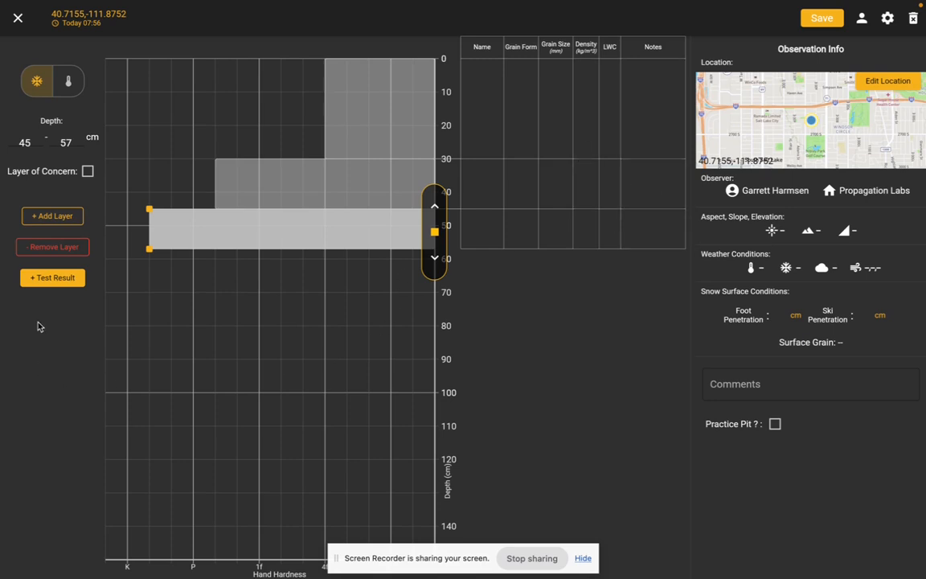
pyautogui.click(68, 217)
pyautogui.moveTo(344, 279); pyautogui.dragTo(290, 383)
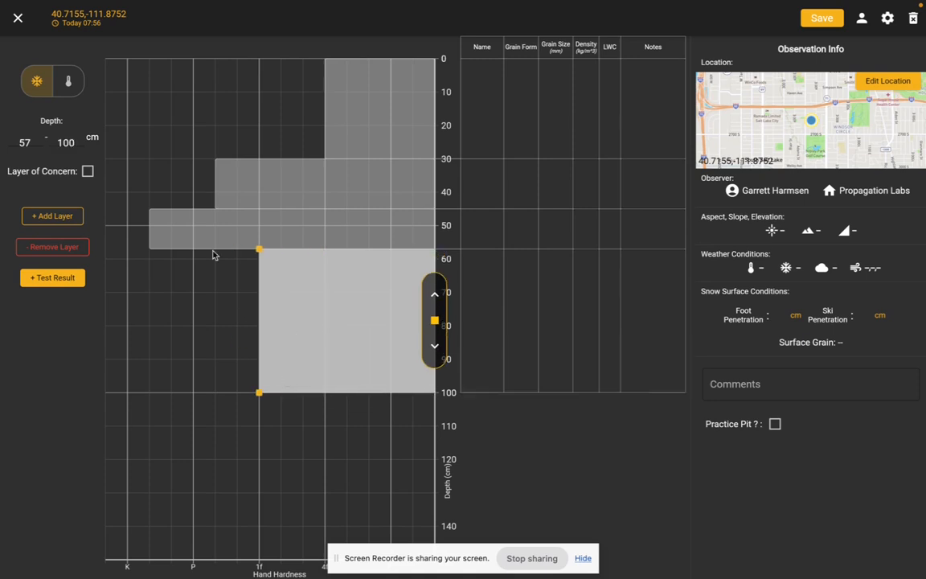
# Set the deepest layer's depth range to 55–105 cm.
pyautogui.click(73, 140)
pyautogui.write('105')
pyautogui.press('Return')
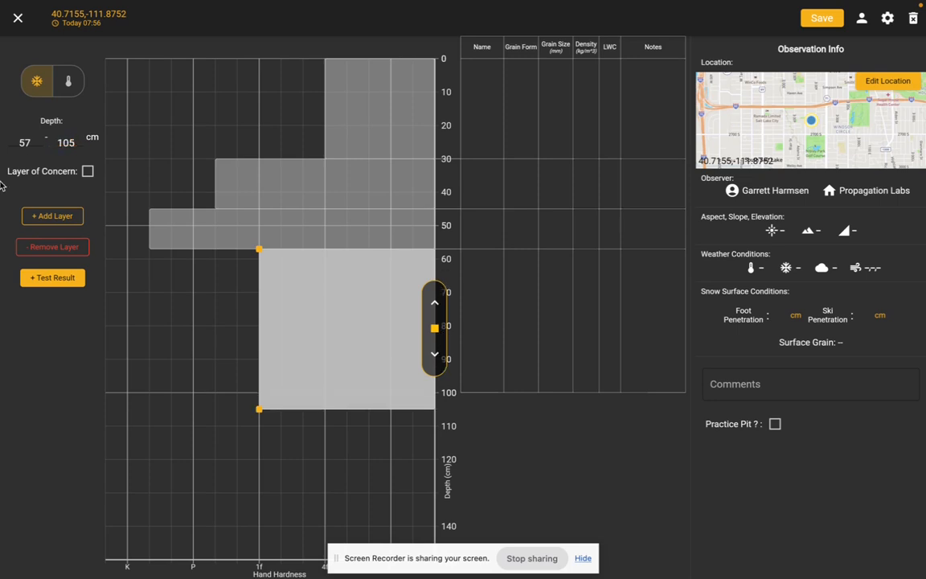
pyautogui.click(35, 138)
pyautogui.write('55')
pyautogui.press('Return')
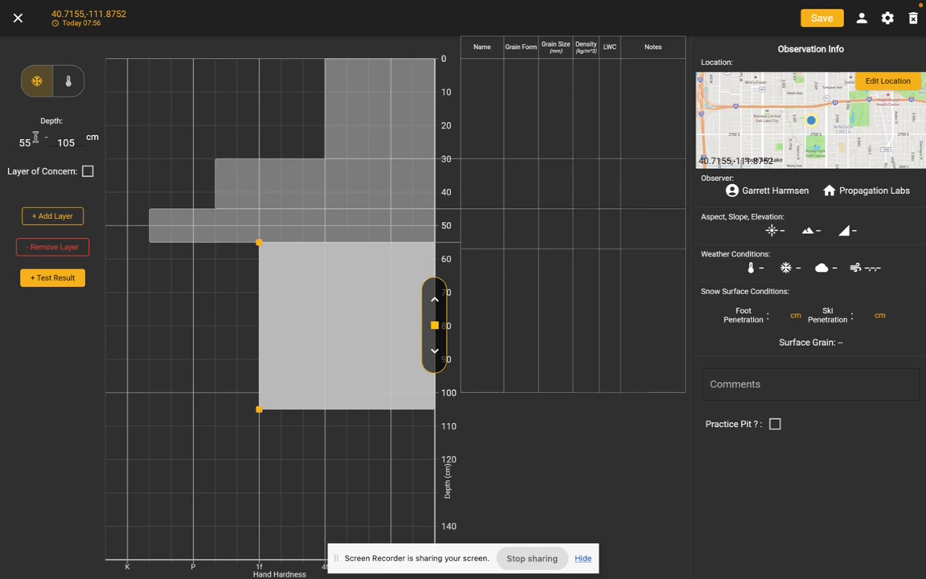
# Add another layer beneath with a depth range of 105–130 cm.
pyautogui.click(50, 214)
pyautogui.click(37, 143)
pyautogui.write('102')
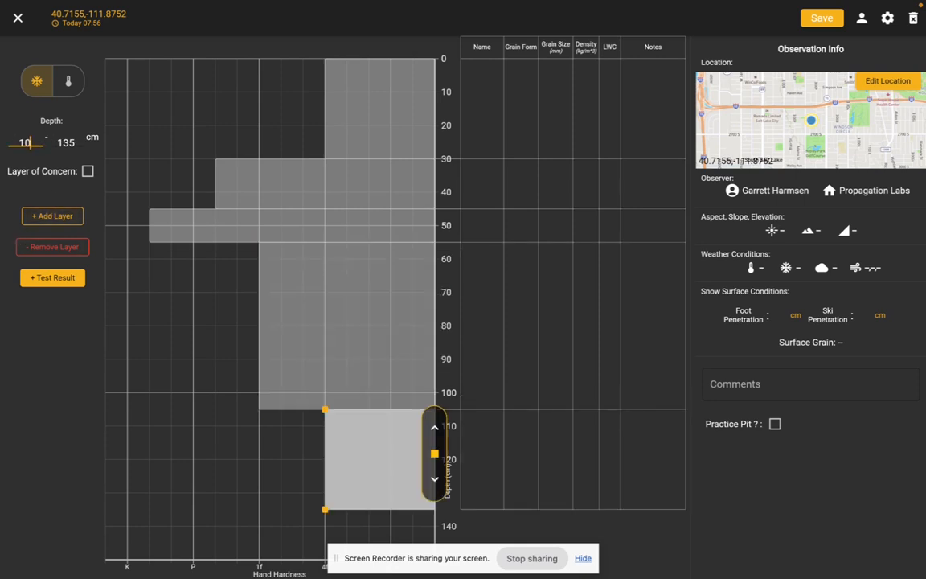
pyautogui.press('BackSpace')
pyautogui.write('5')
pyautogui.press('Tab')
pyautogui.write('130')
# Add the bottom layer down to 150 cm and taper its hardness from 1F at its top to 4F at its base.
pyautogui.click(53, 216)
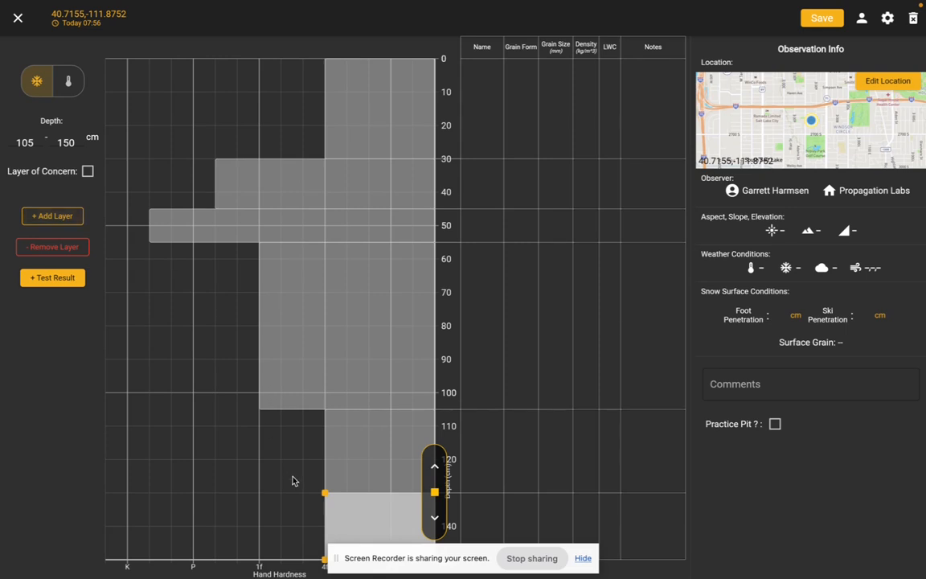
pyautogui.click(382, 508)
pyautogui.moveTo(359, 521); pyautogui.dragTo(291, 528)
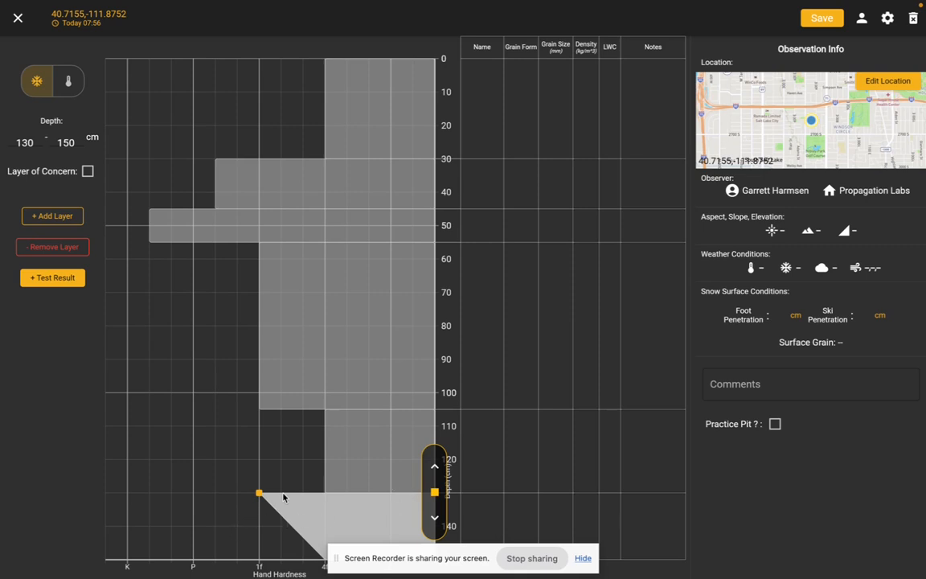
# Thin the hardest layer, starting at 45 cm, so that it spans 45–46 cm.
pyautogui.click(365, 224)
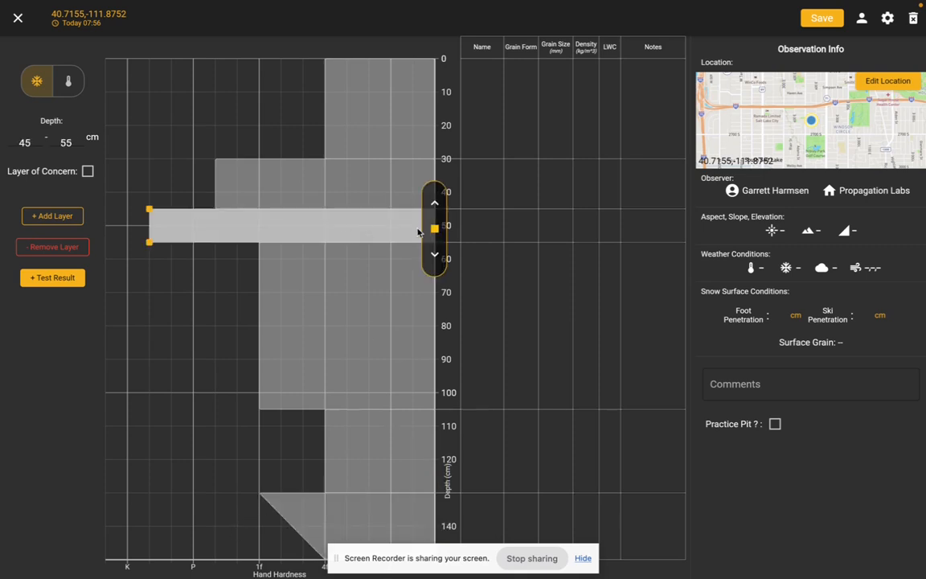
pyautogui.moveTo(266, 238); pyautogui.dragTo(295, 209)
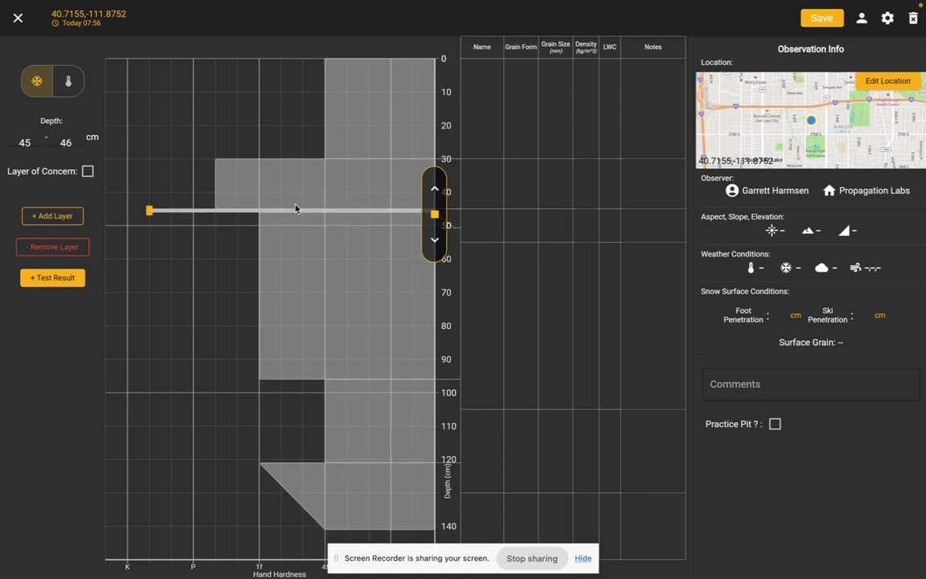
pyautogui.click(295, 224)
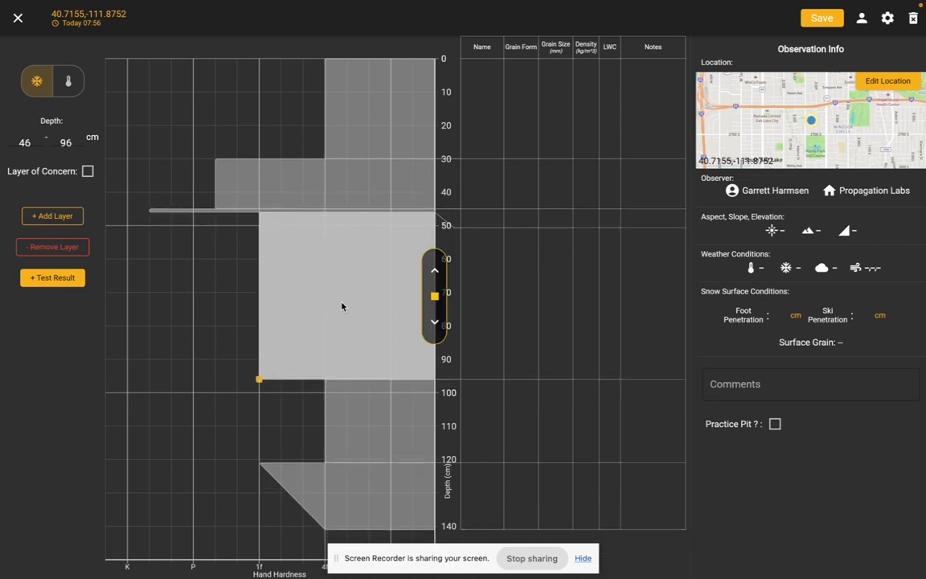
pyautogui.click(435, 271)
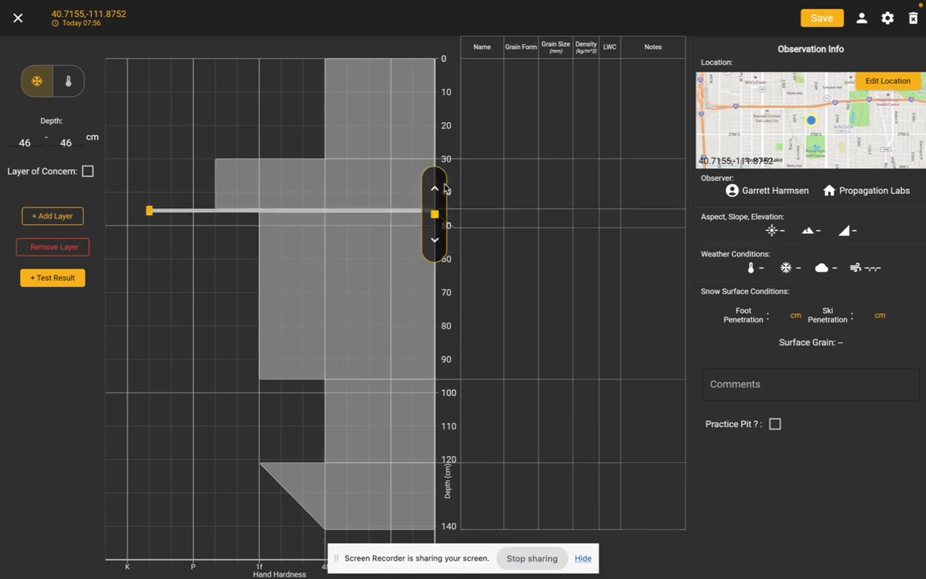
pyautogui.click(435, 188)
pyautogui.click(435, 241)
pyautogui.click(435, 251)
pyautogui.click(434, 262)
# Lower the upper boundary of the layer beneath the thin hard layer to 48 cm and reduce its top hardness to 4F.
pyautogui.click(390, 226)
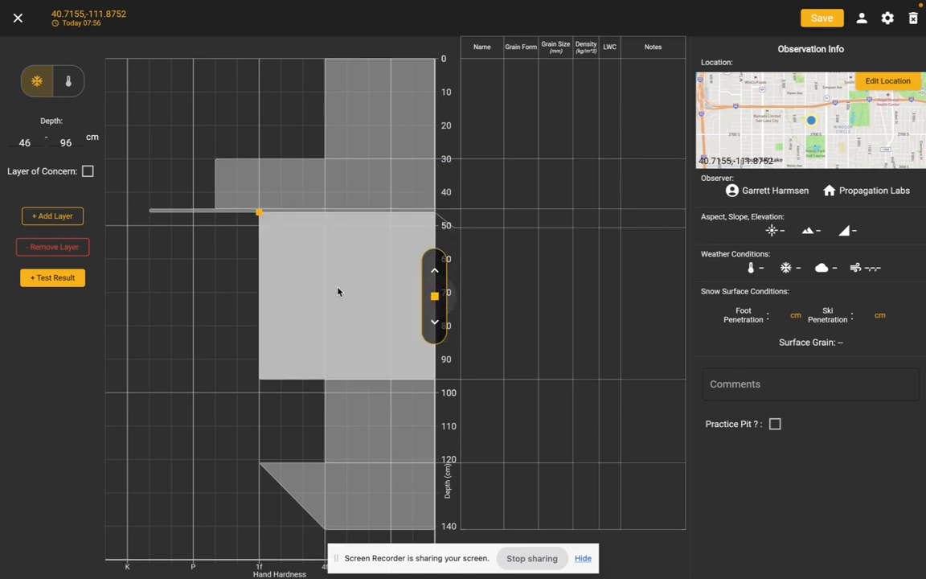
pyautogui.moveTo(355, 228); pyautogui.dragTo(355, 190)
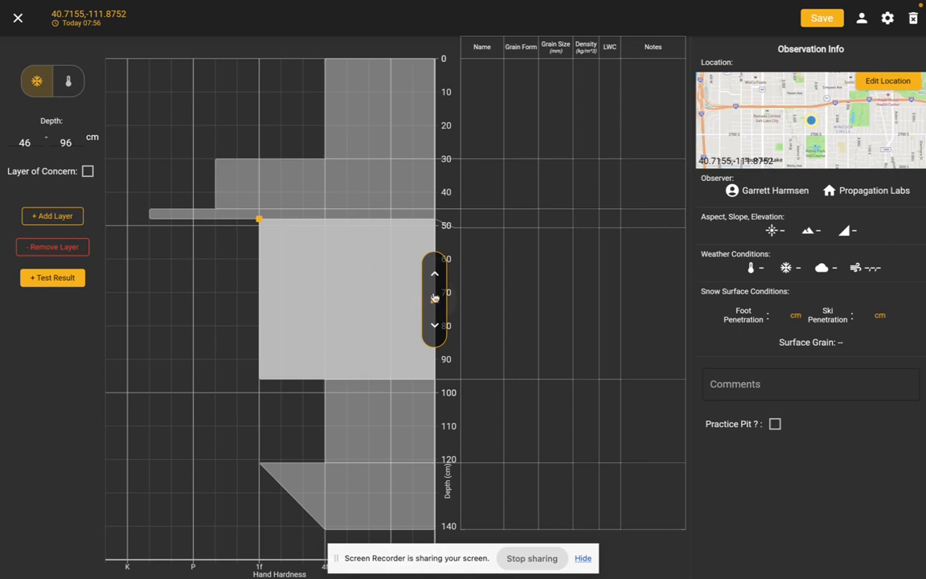
pyautogui.moveTo(290, 299); pyautogui.dragTo(330, 293)
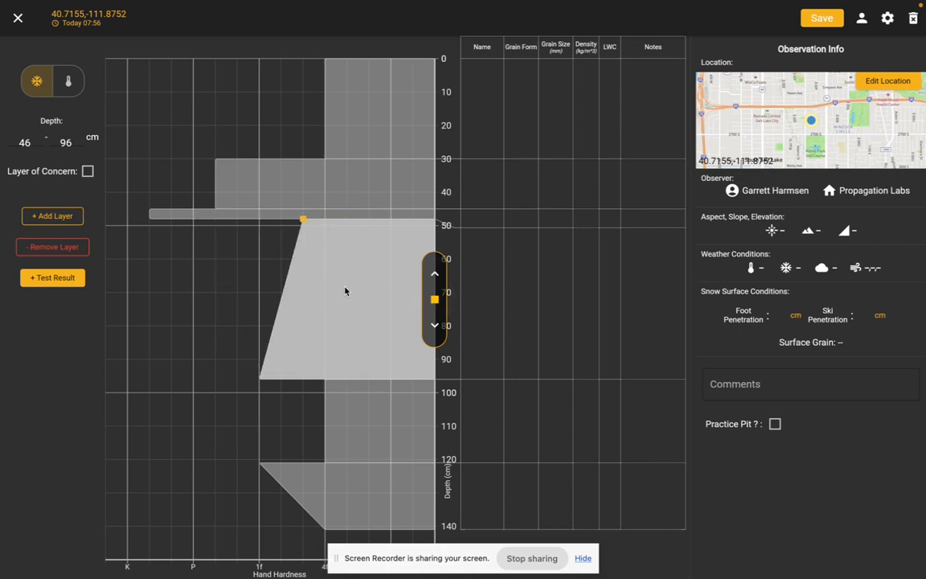
# Set the thin hard layer's bottom depth to 47 cm.
pyautogui.click(434, 273)
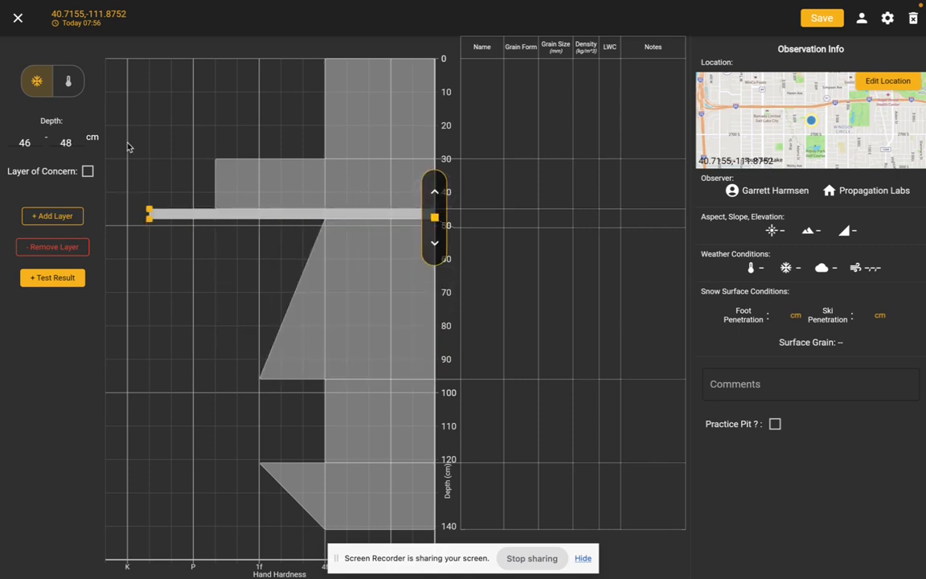
pyautogui.click(73, 144)
pyautogui.press('BackSpace')
pyautogui.press('Return')
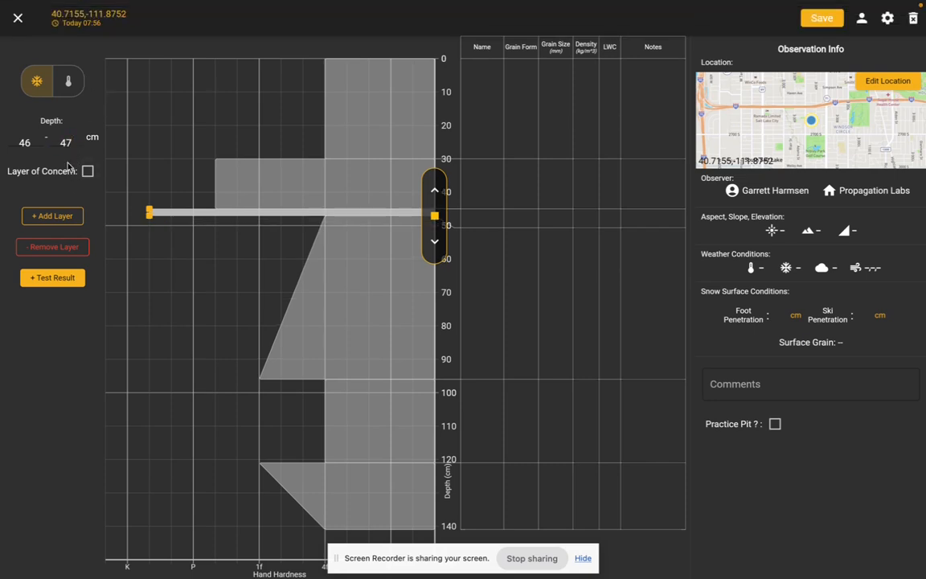
pyautogui.click(227, 173)
pyautogui.click(178, 201)
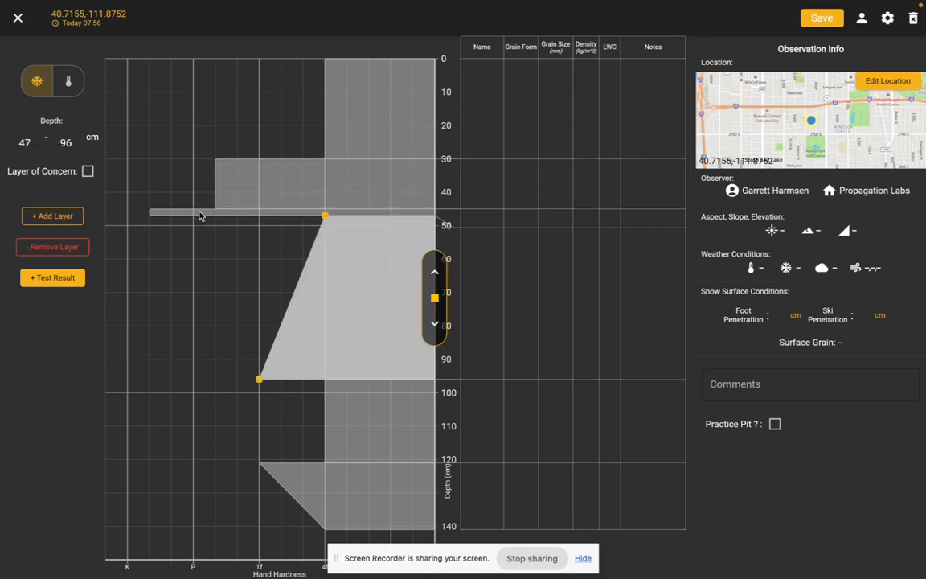
pyautogui.click(203, 210)
pyautogui.click(344, 173)
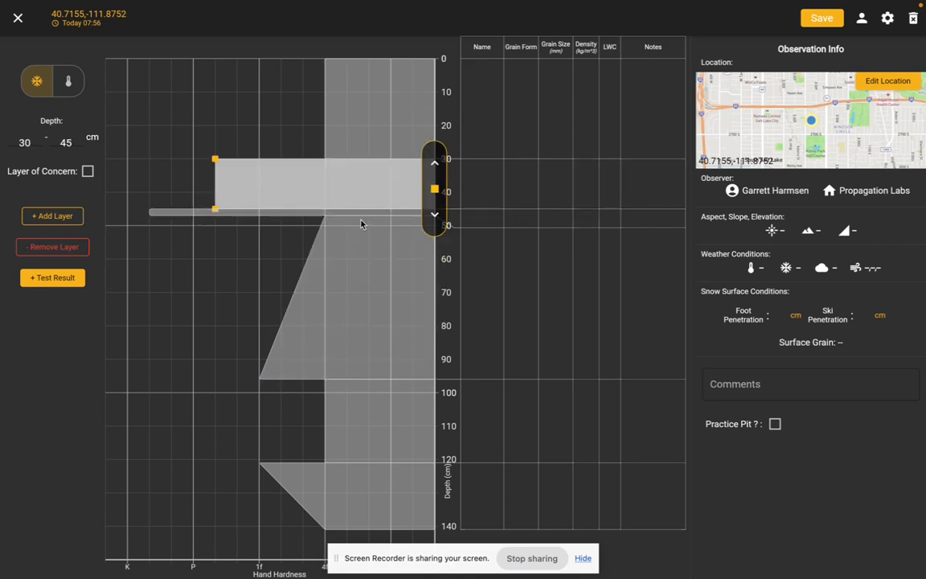
pyautogui.click(377, 265)
# Set the surface layer's grain form to Columns as main grain and Decomposing PP as secondary grain.
pyautogui.click(359, 118)
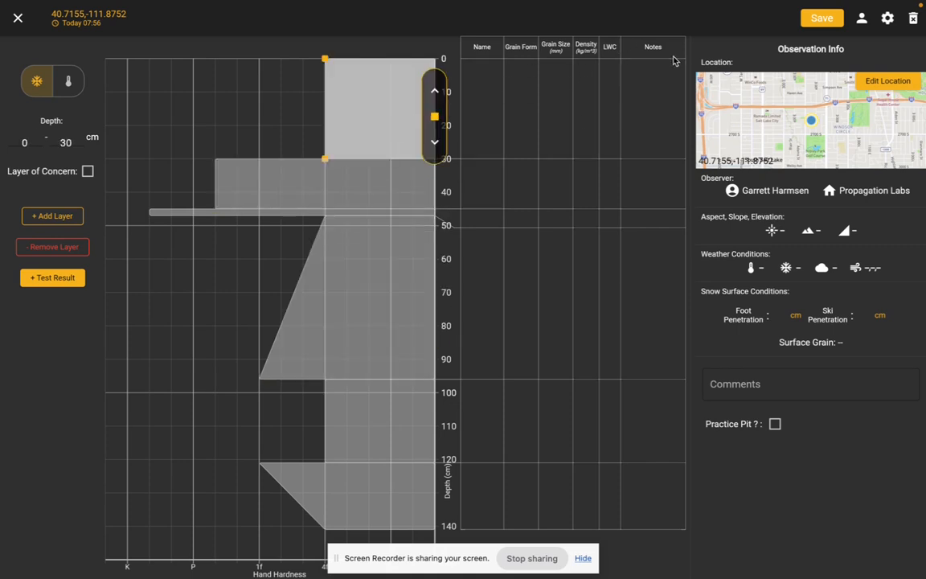
pyautogui.click(532, 127)
pyautogui.moveTo(528, 183)
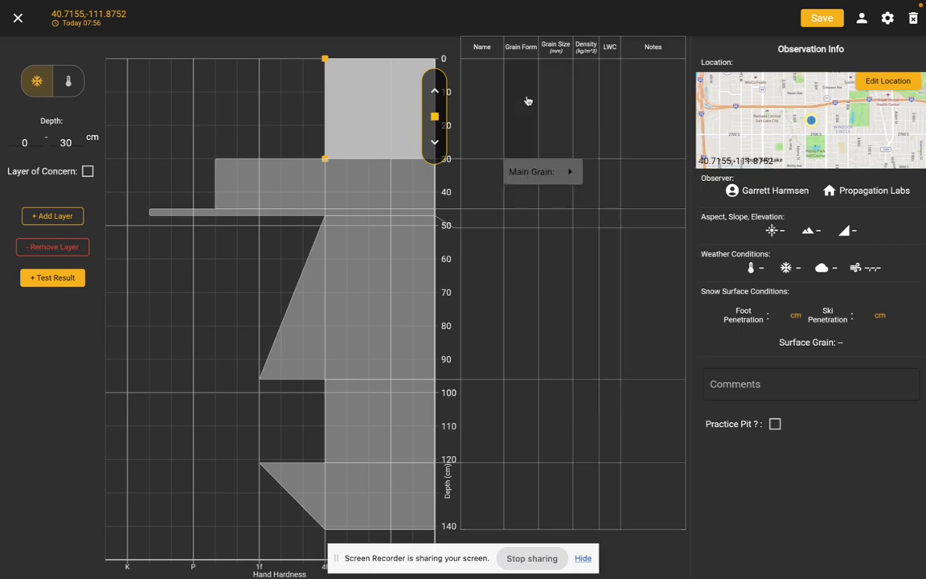
pyautogui.moveTo(655, 191)
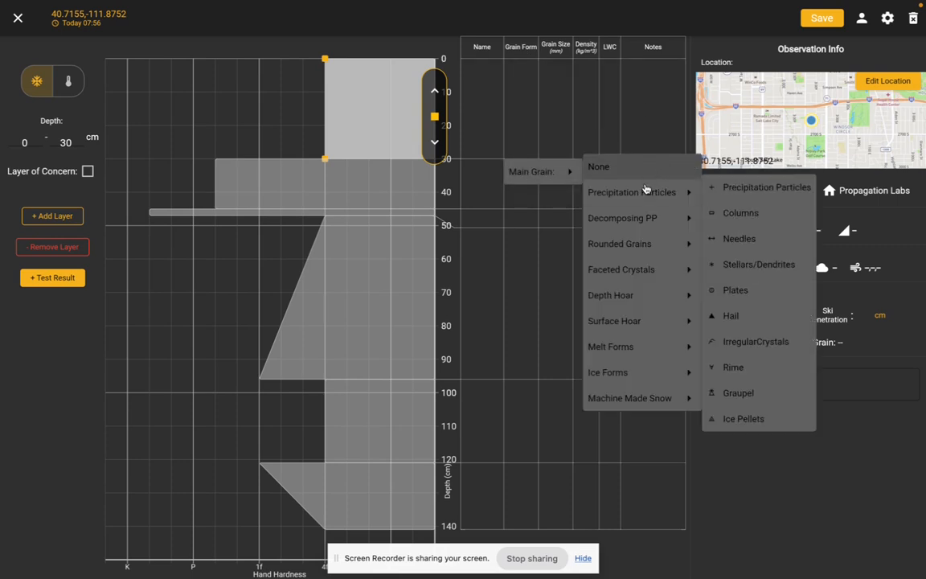
pyautogui.click(760, 212)
pyautogui.click(530, 150)
pyautogui.moveTo(579, 197)
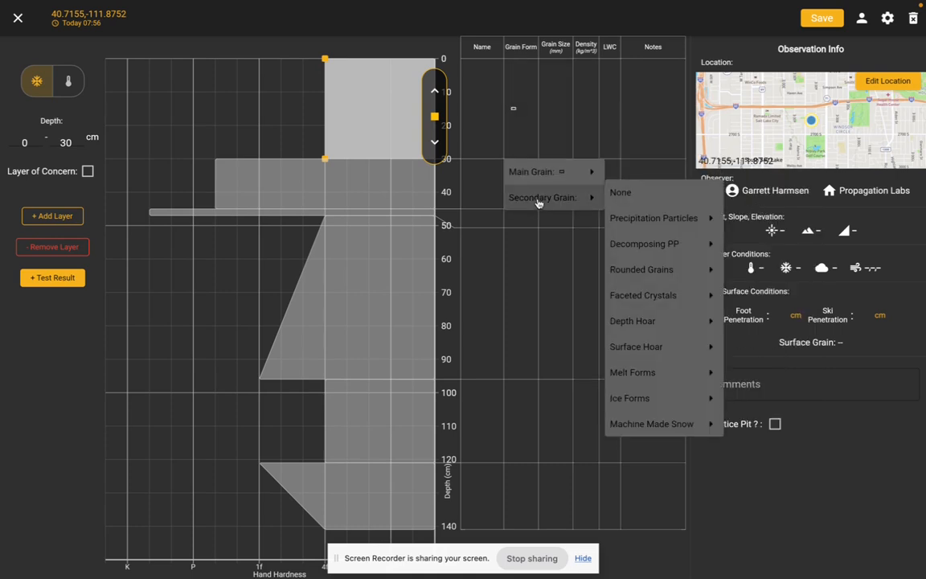
pyautogui.moveTo(691, 244)
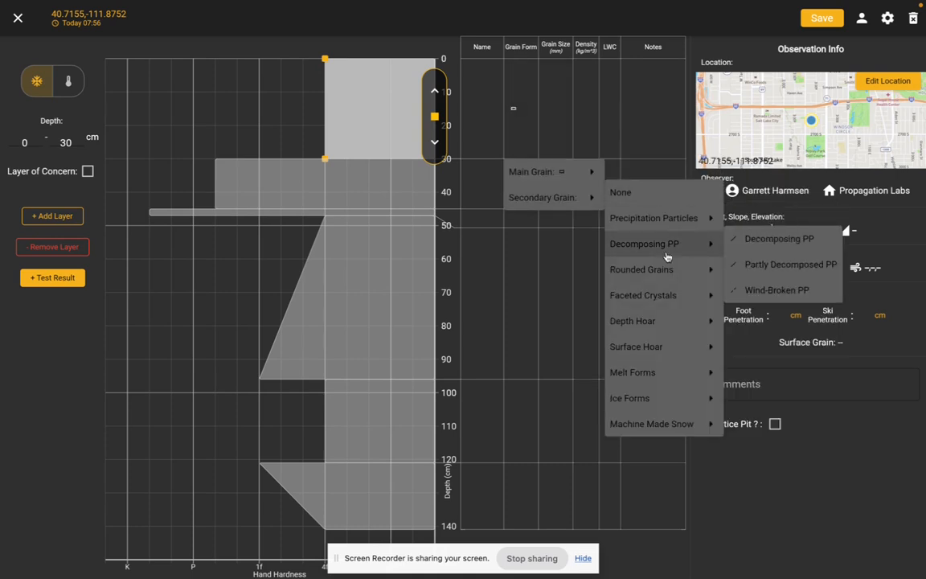
pyautogui.click(799, 246)
# Set the surface layer's main grain size to an average of 0.1 mm and a maximum of 0.5 mm.
pyautogui.moveTo(558, 110)
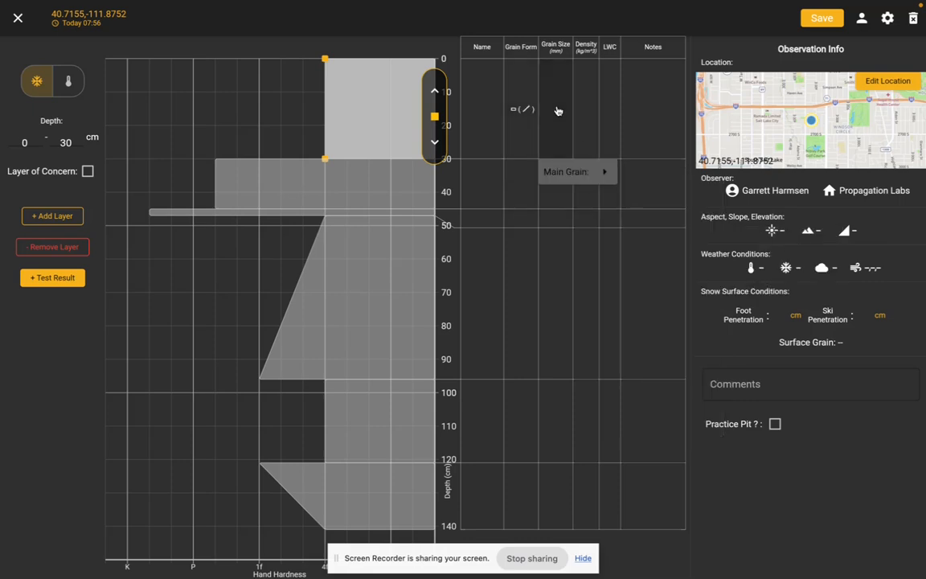
pyautogui.moveTo(590, 172)
pyautogui.click(619, 140)
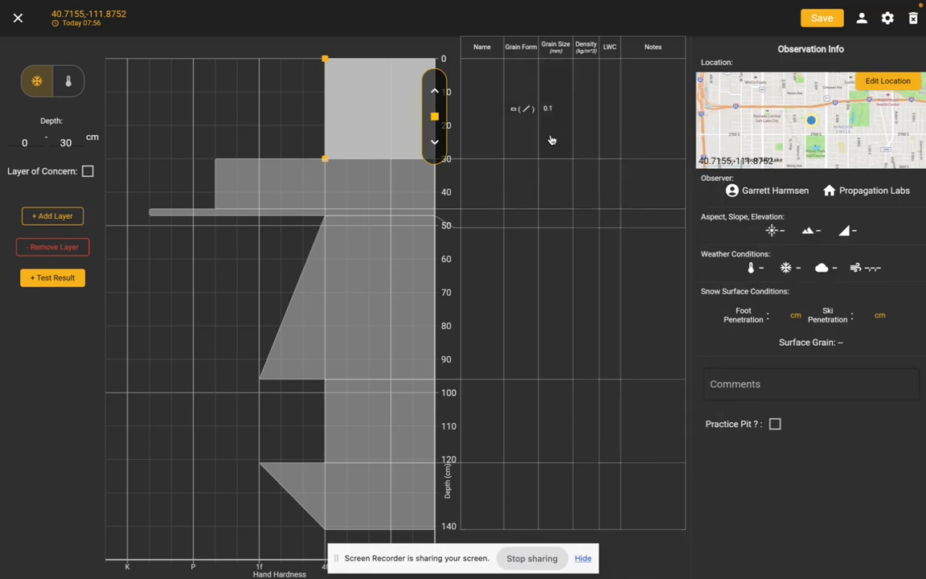
pyautogui.click(553, 140)
pyautogui.moveTo(619, 175)
pyautogui.moveTo(670, 184)
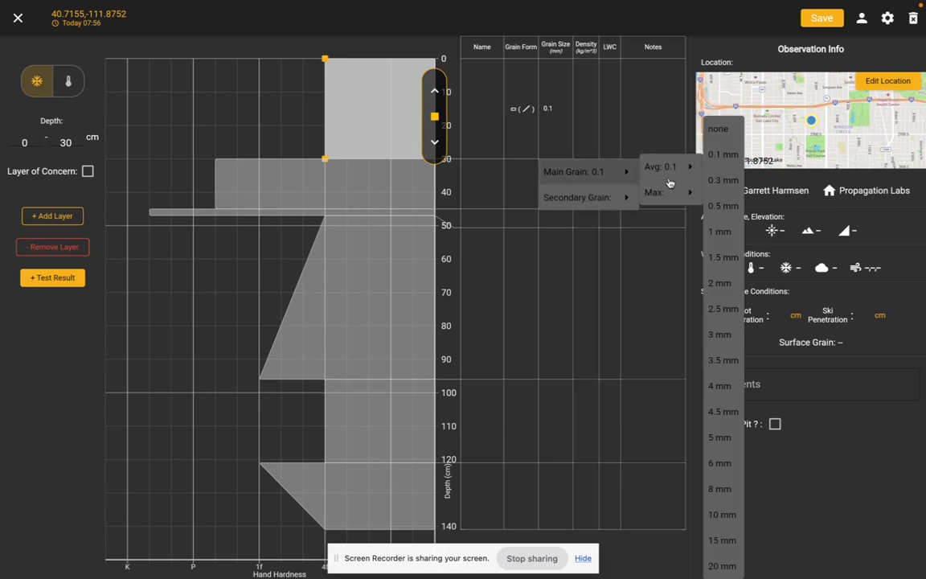
pyautogui.click(725, 205)
# Set the surface layer's density to 12 kg/m³ and its liquid water content to Dry, and select the layer below.
pyautogui.click(582, 127)
pyautogui.write('12')
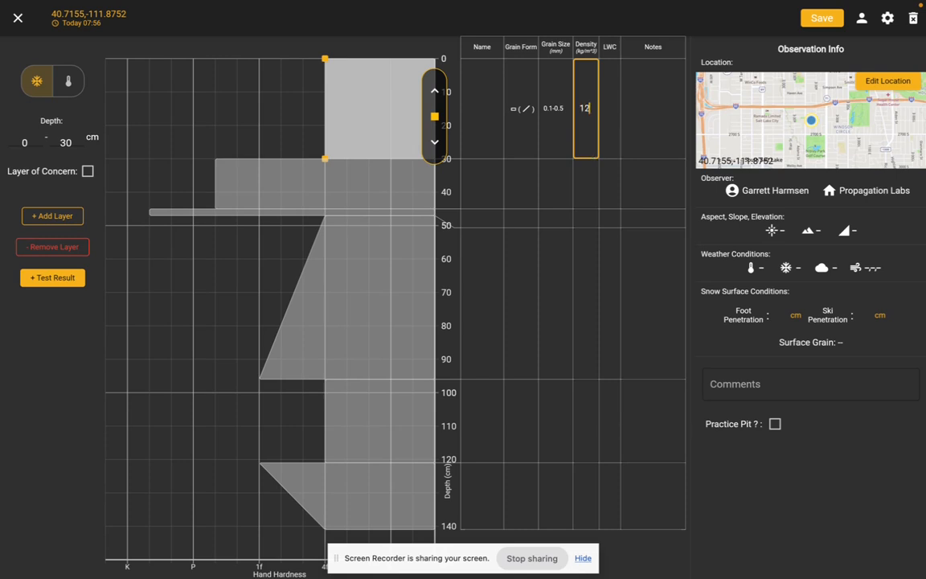
pyautogui.click(611, 97)
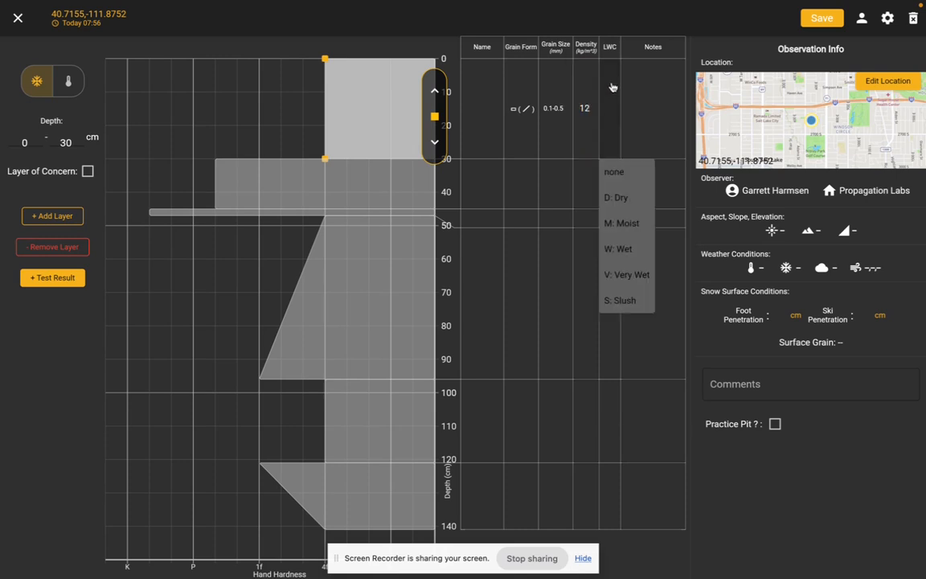
pyautogui.click(617, 197)
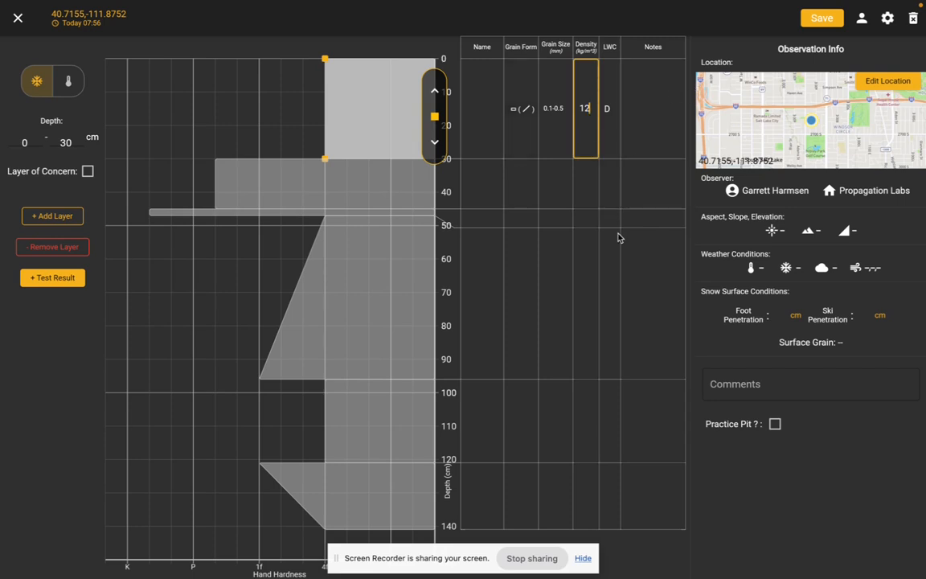
pyautogui.click(438, 152)
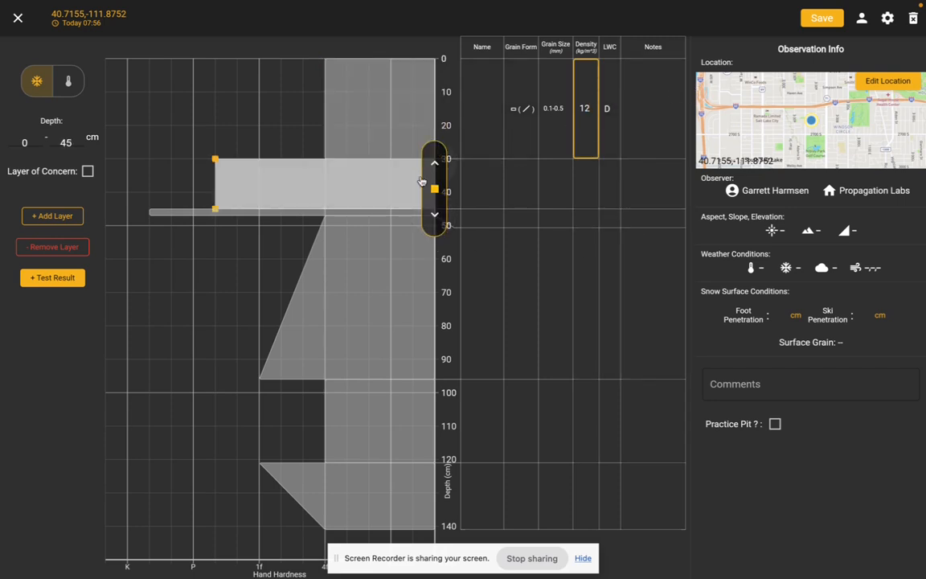
# Add a 5 cm layer from 47 to 52 cm directly below the thin hard layer and make it one hardness grade softer than 4F.
pyautogui.click(434, 217)
pyautogui.click(434, 235)
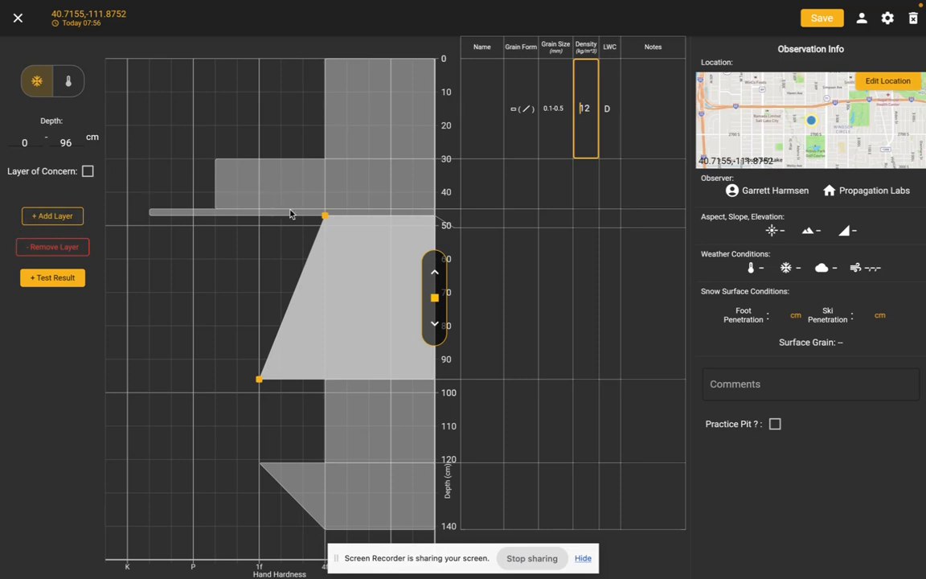
pyautogui.click(435, 270)
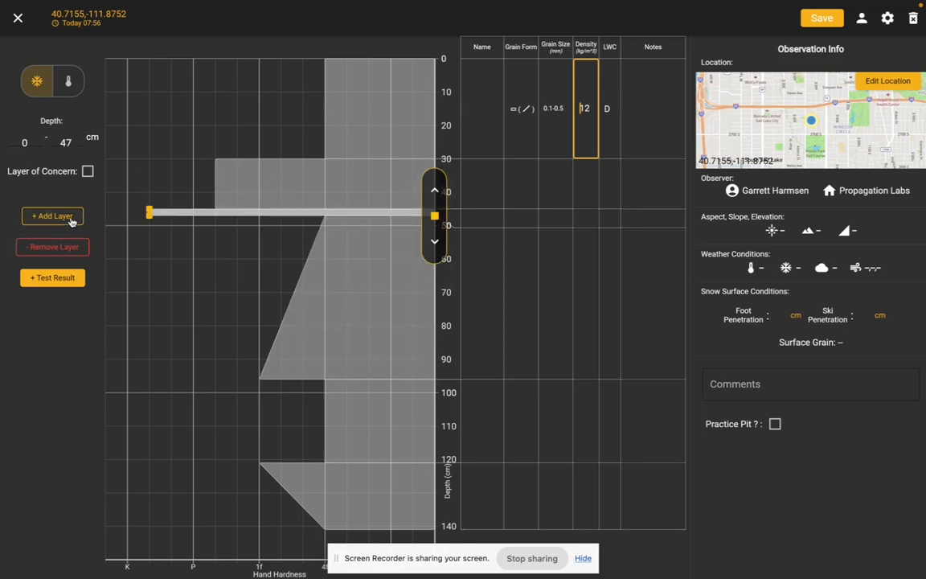
pyautogui.click(69, 219)
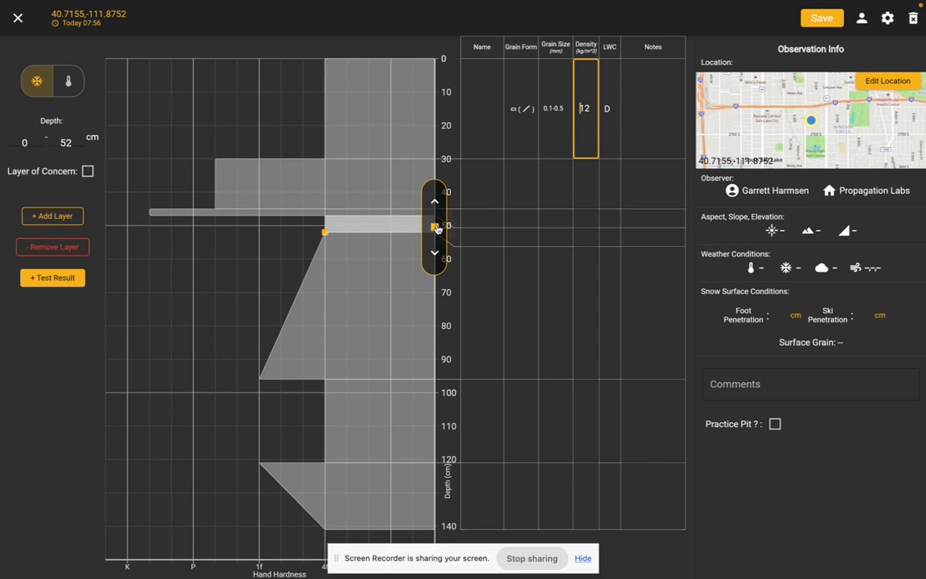
pyautogui.moveTo(344, 229); pyautogui.dragTo(409, 231)
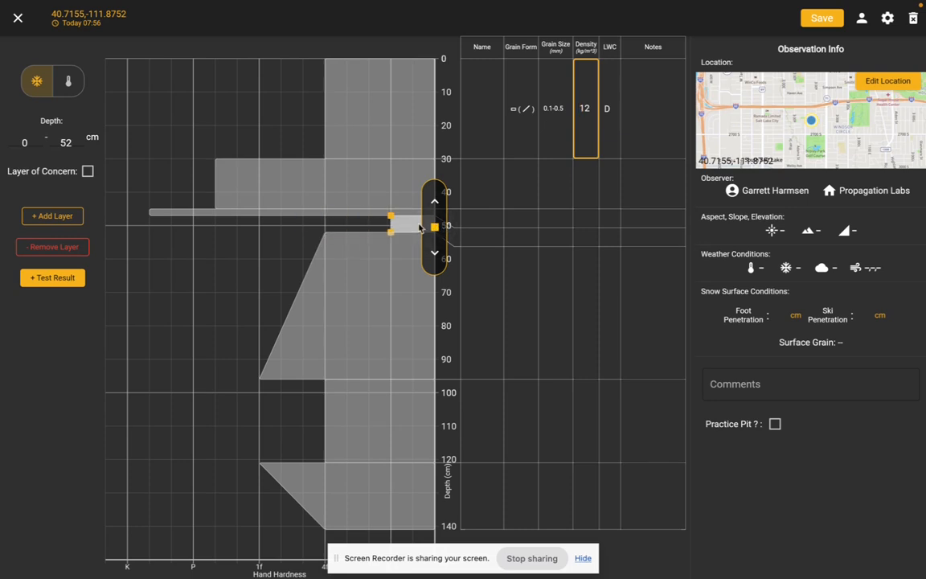
# Flag the 47–52 cm layer as a layer of concern.
pyautogui.click(465, 234)
pyautogui.click(402, 231)
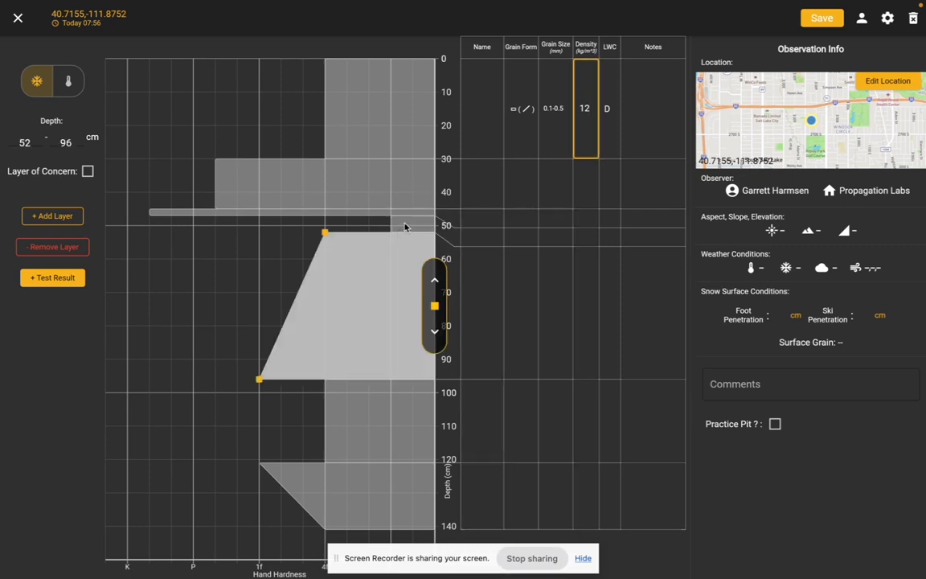
pyautogui.click(404, 229)
pyautogui.click(88, 170)
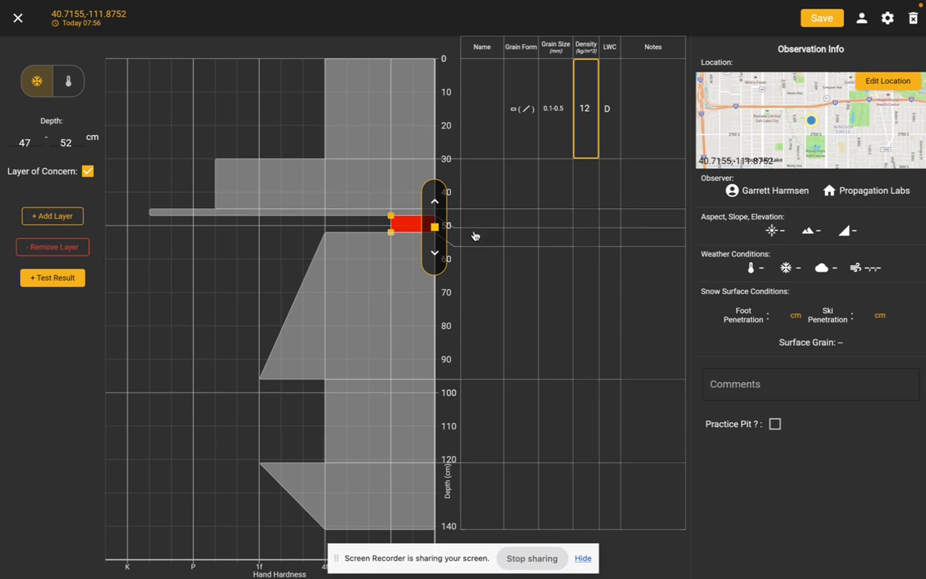
# Set the main grain form of the 47–52 cm layer to Faceted Crystals.
pyautogui.click(508, 241)
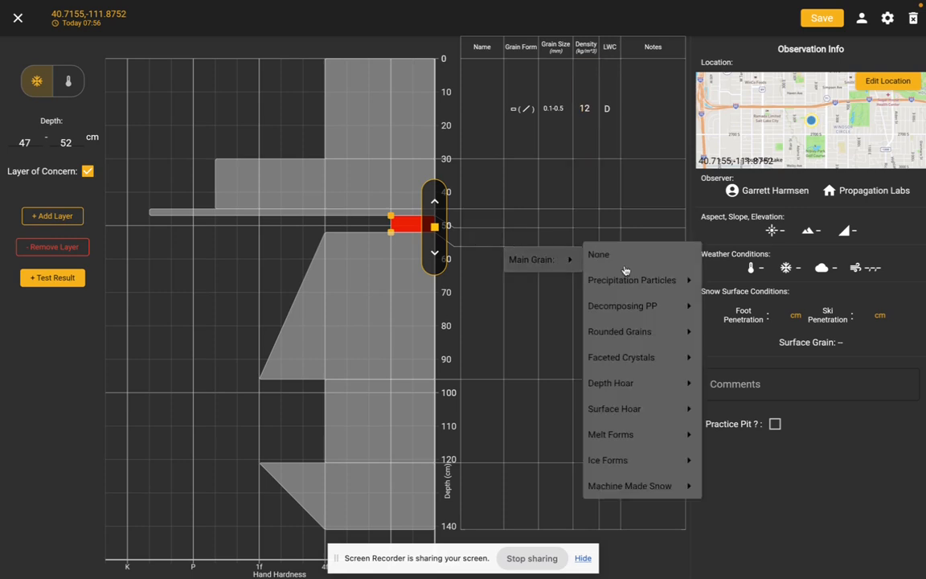
pyautogui.moveTo(639, 389)
pyautogui.click(731, 354)
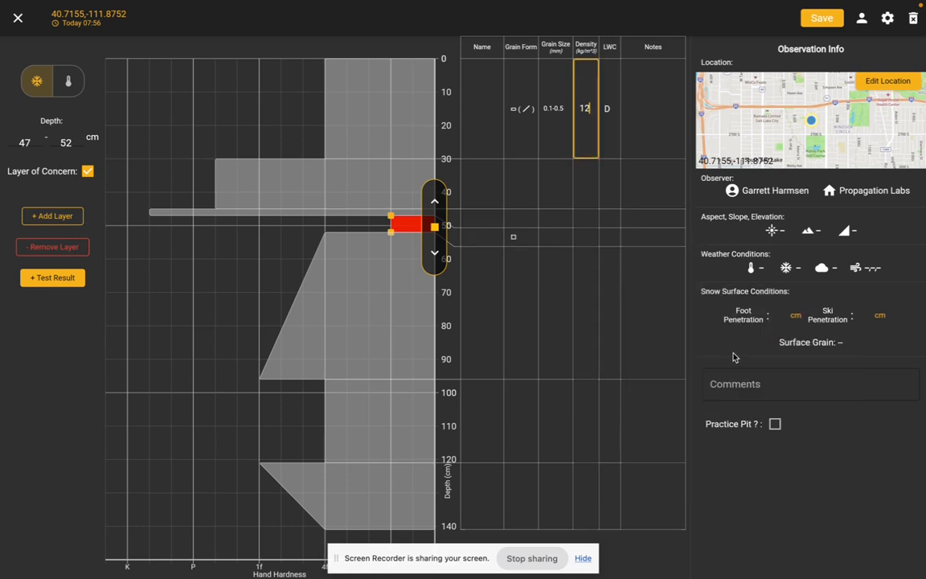
pyautogui.click(556, 240)
pyautogui.click(559, 241)
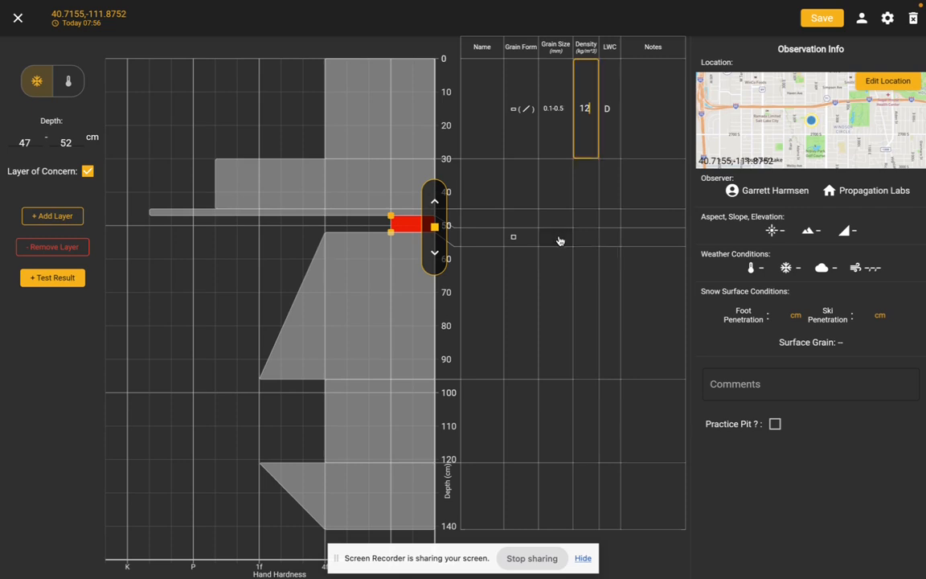
# Add the note "localized to this specific location" to the layer of concern and assign it the name December facets.
pyautogui.click(653, 238)
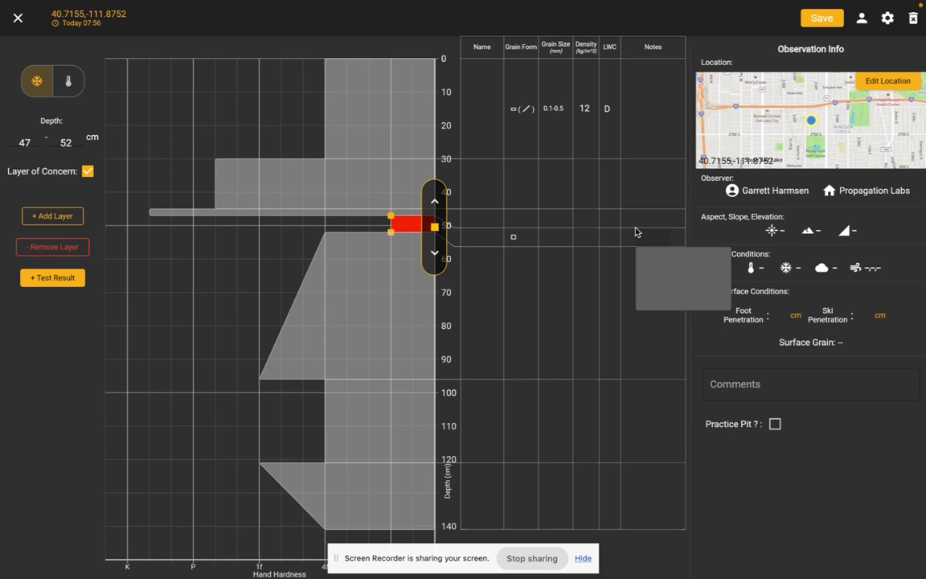
pyautogui.click(664, 273)
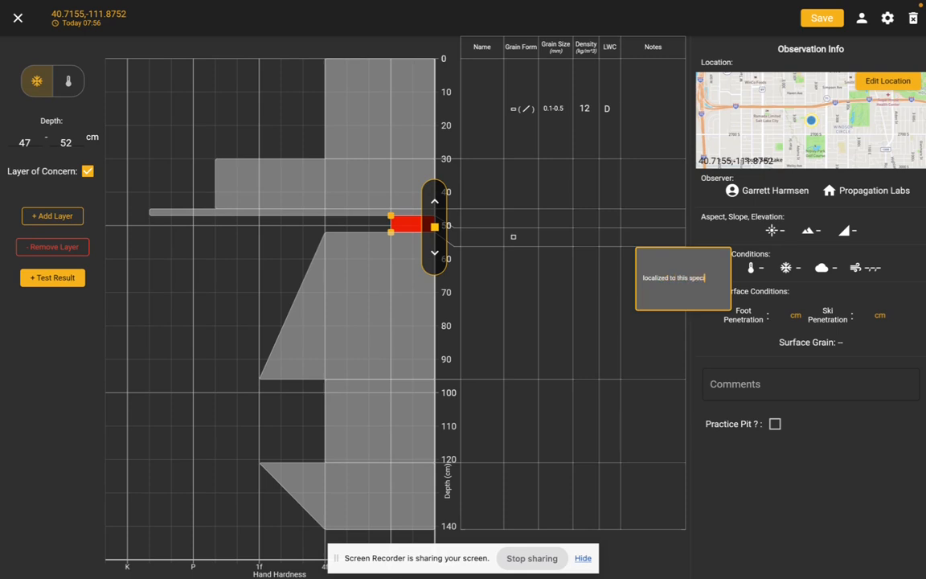
pyautogui.write('localized to this specific locat')
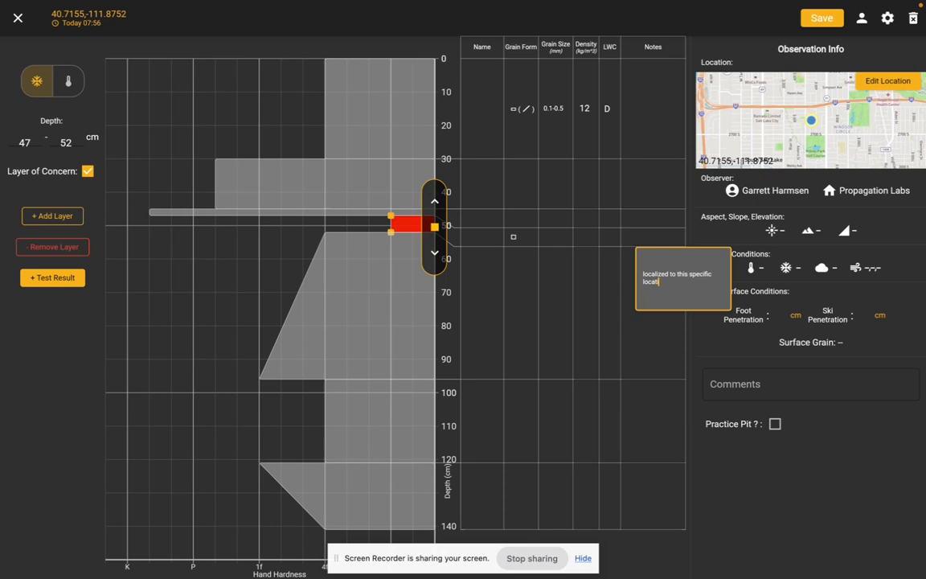
pyautogui.write('ion')
pyautogui.press('Return')
pyautogui.press('BackSpace')
pyautogui.click(630, 331)
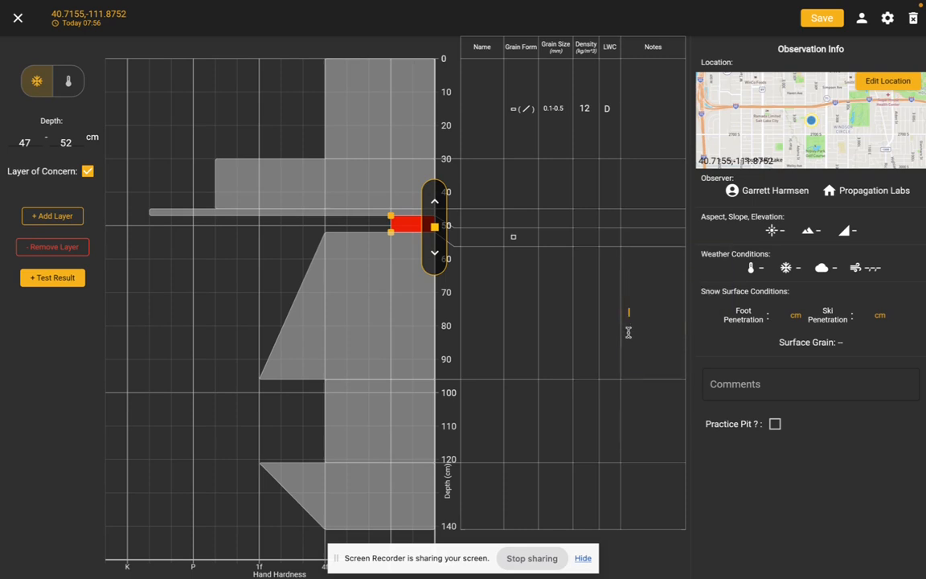
pyautogui.click(655, 242)
pyautogui.click(633, 289)
pyautogui.click(633, 316)
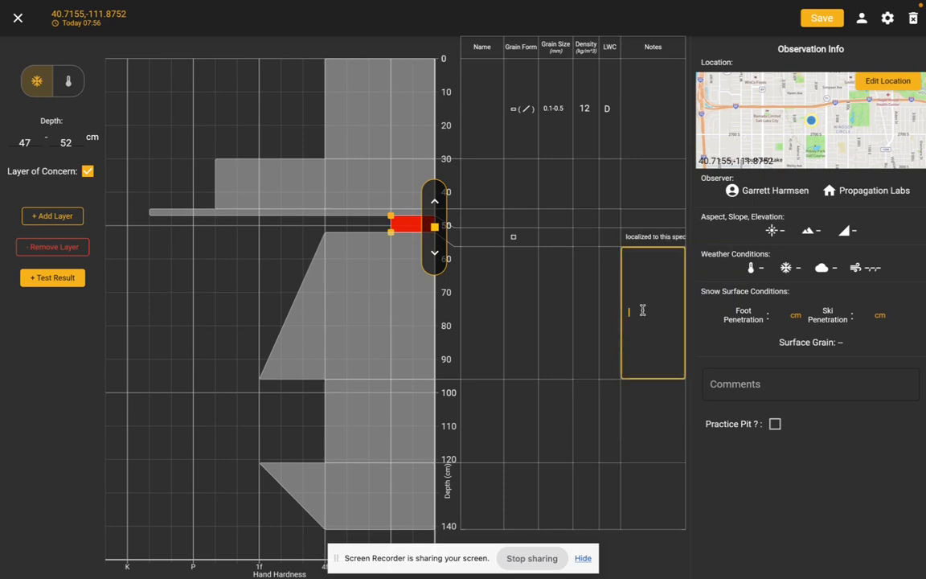
pyautogui.click(492, 239)
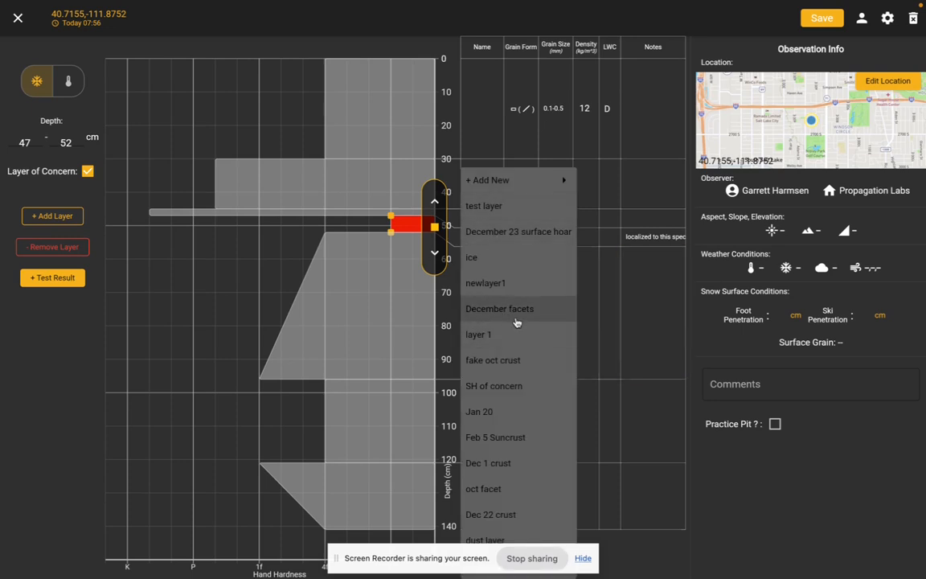
pyautogui.click(480, 309)
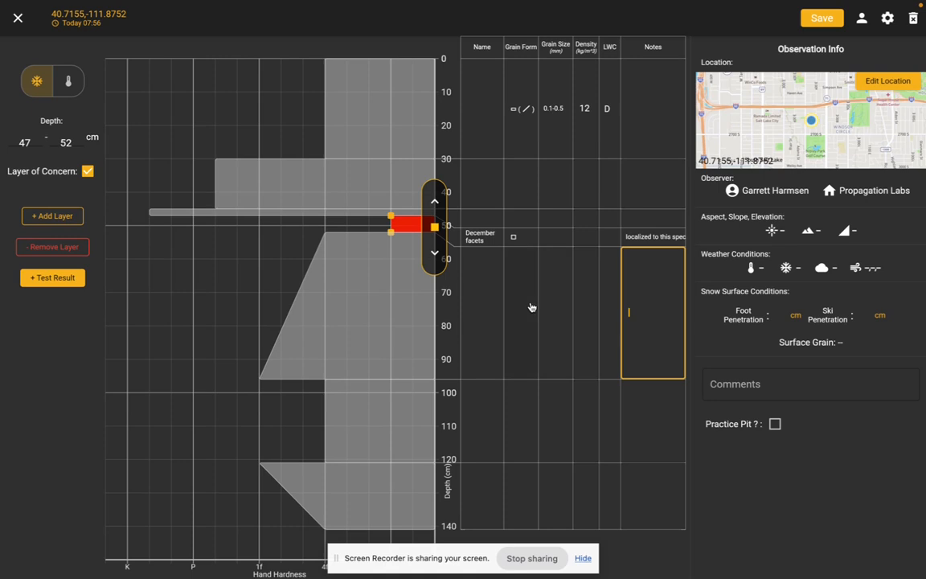
pyautogui.click(494, 110)
pyautogui.moveTo(483, 170)
pyautogui.click(633, 162)
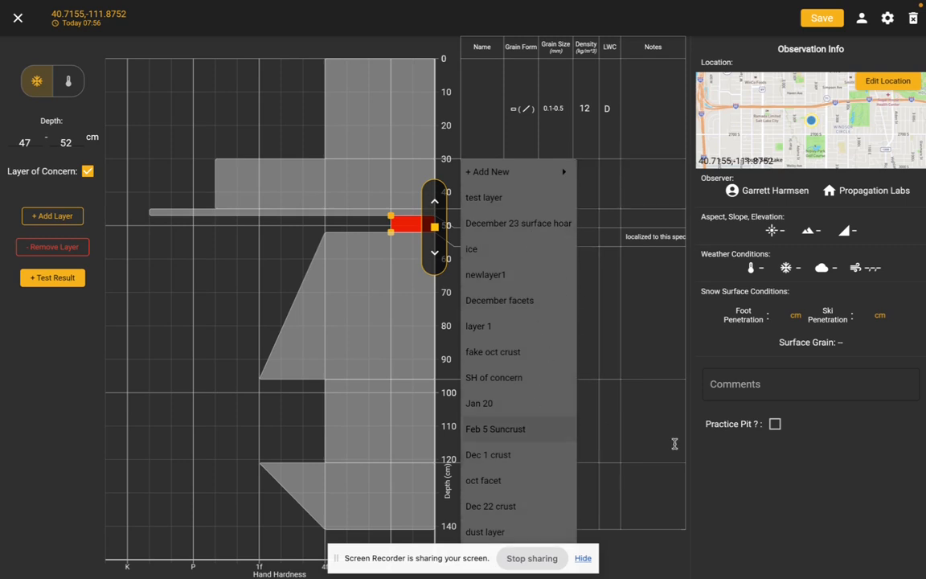
pyautogui.click(651, 527)
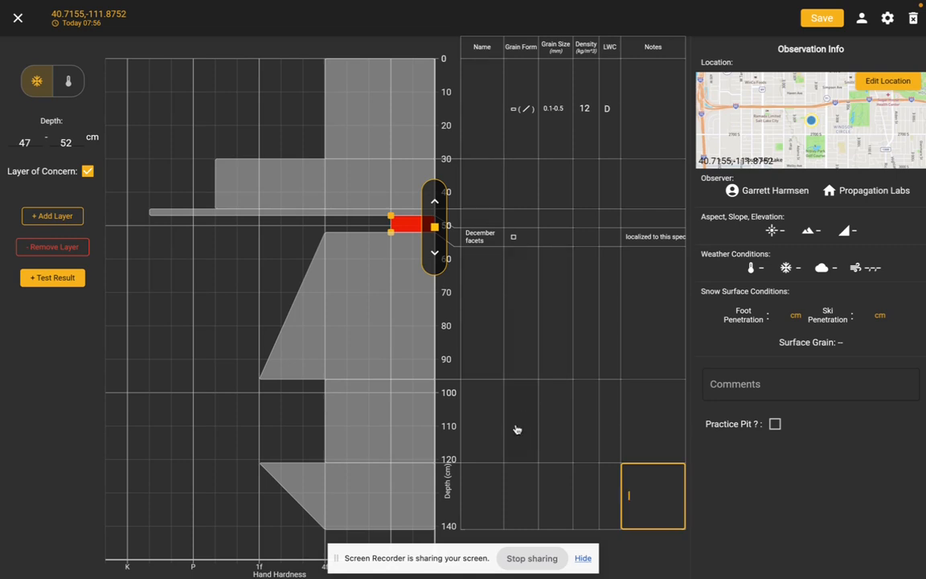
pyautogui.click(634, 326)
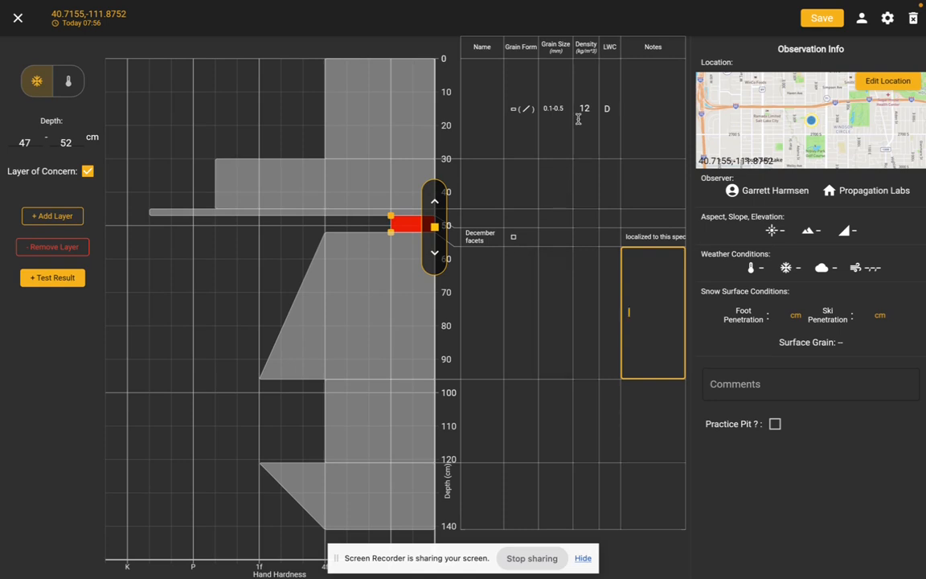
# Set the main grain form of the 96–121 cm layer to Ice Layer.
pyautogui.click(517, 409)
pyautogui.moveTo(548, 477)
pyautogui.moveTo(677, 423)
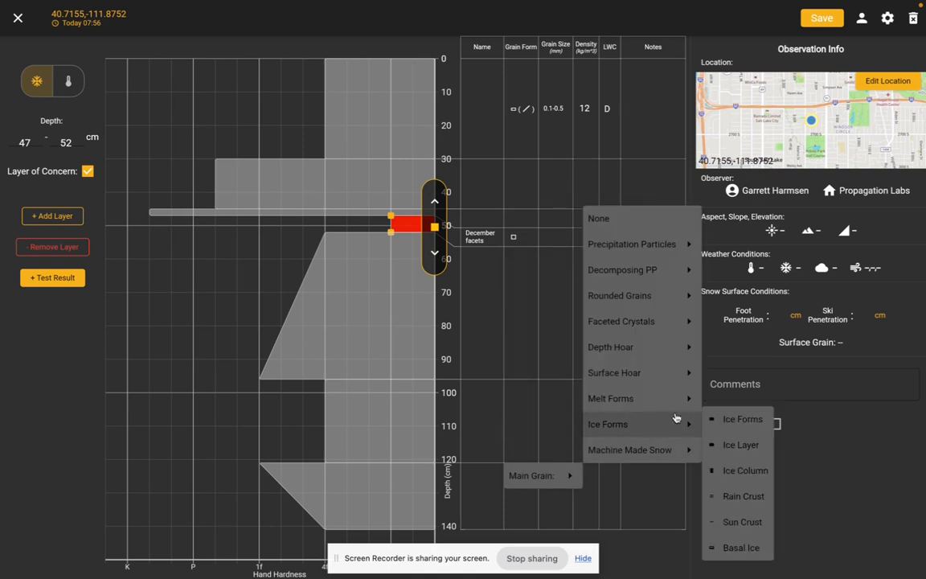
pyautogui.click(717, 439)
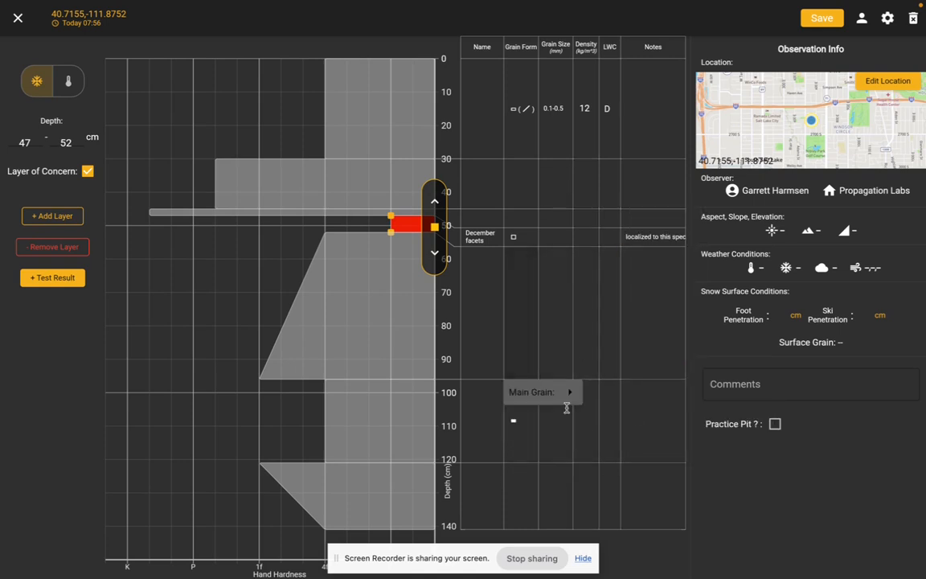
# Set the main grain form of the 52–96 cm layer to Rounded Grains.
pyautogui.moveTo(531, 392)
pyautogui.moveTo(643, 291)
pyautogui.moveTo(653, 208)
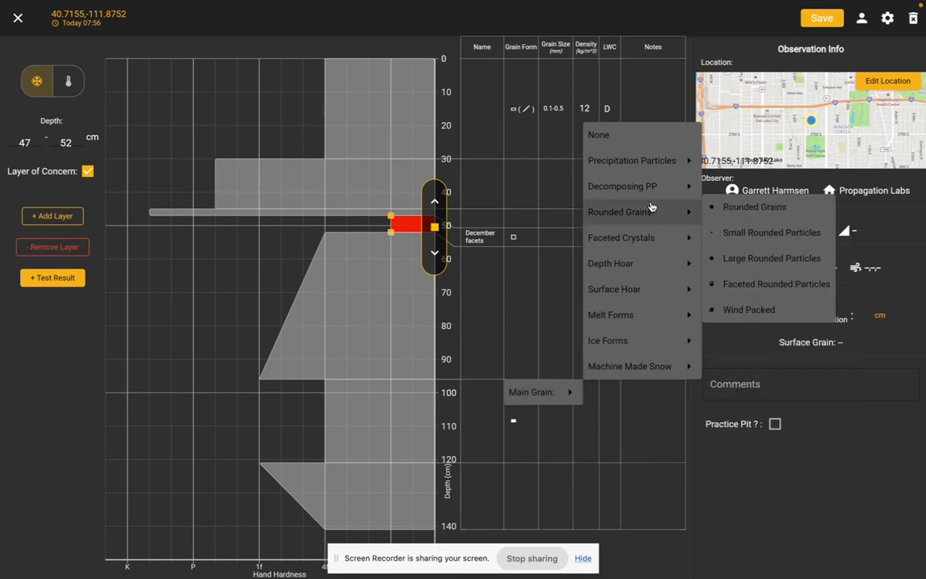
pyautogui.click(724, 207)
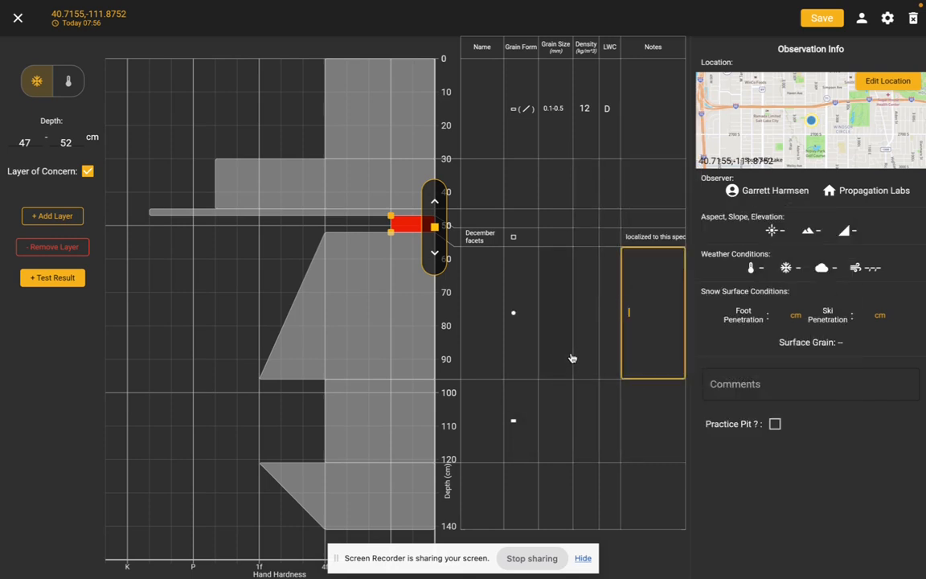
# Save a PST result for the thin hard layer at 47 cm depth, with score Arr, a 100 cm column and a 40 cm saw cut.
pyautogui.click(330, 334)
pyautogui.click(372, 178)
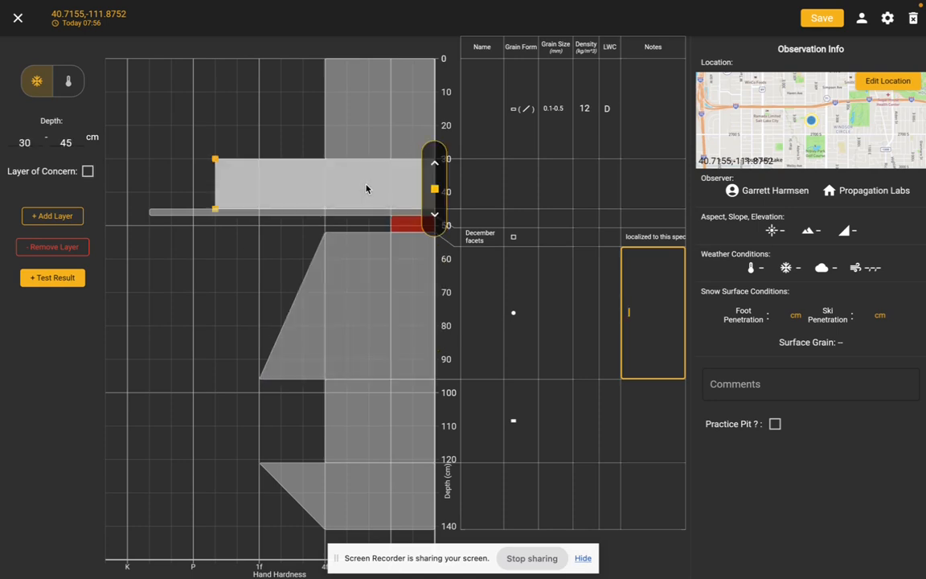
pyautogui.click(437, 216)
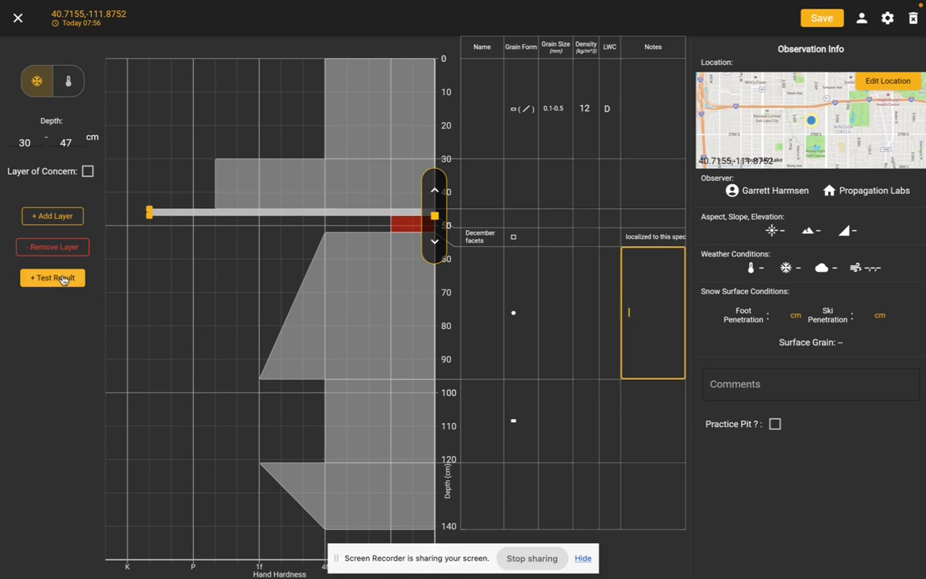
pyautogui.click(64, 279)
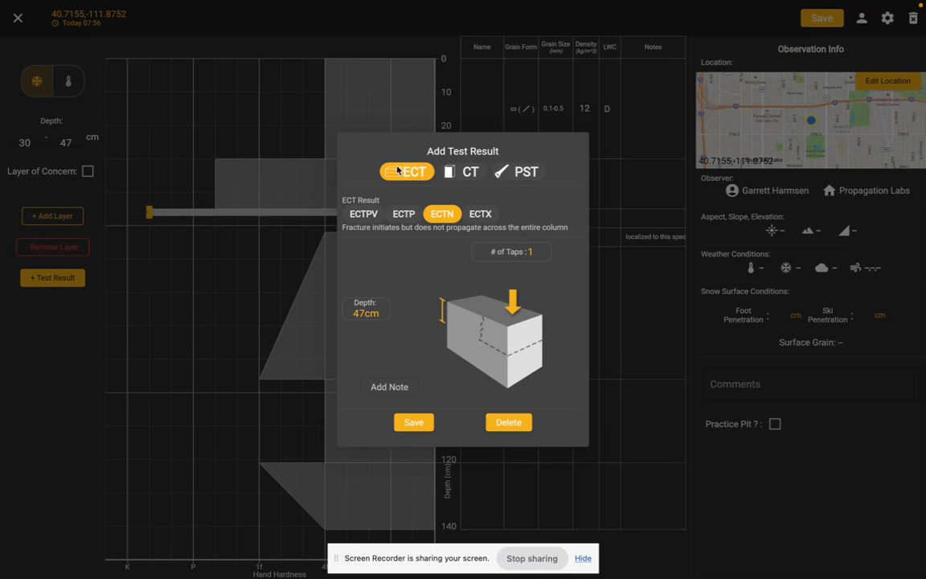
pyautogui.click(518, 172)
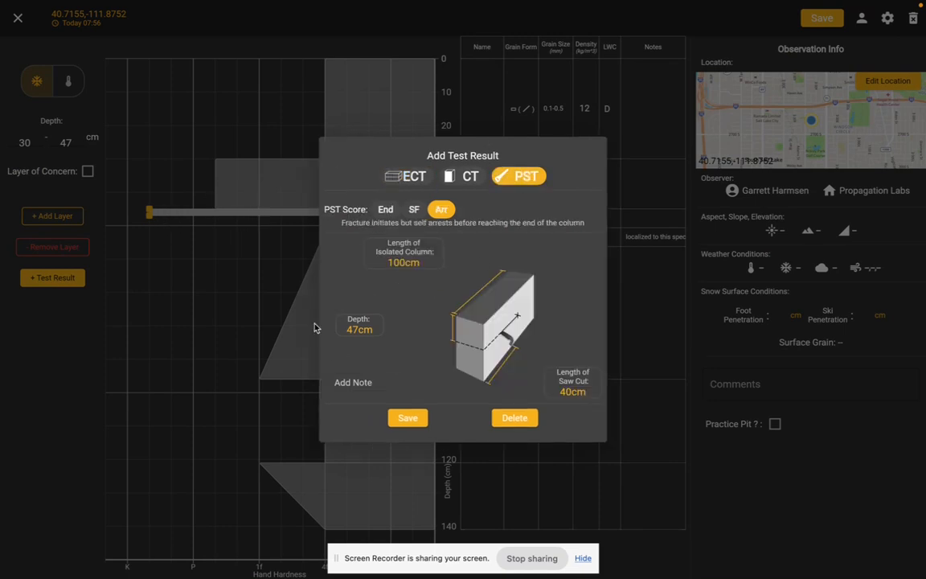
pyautogui.click(350, 331)
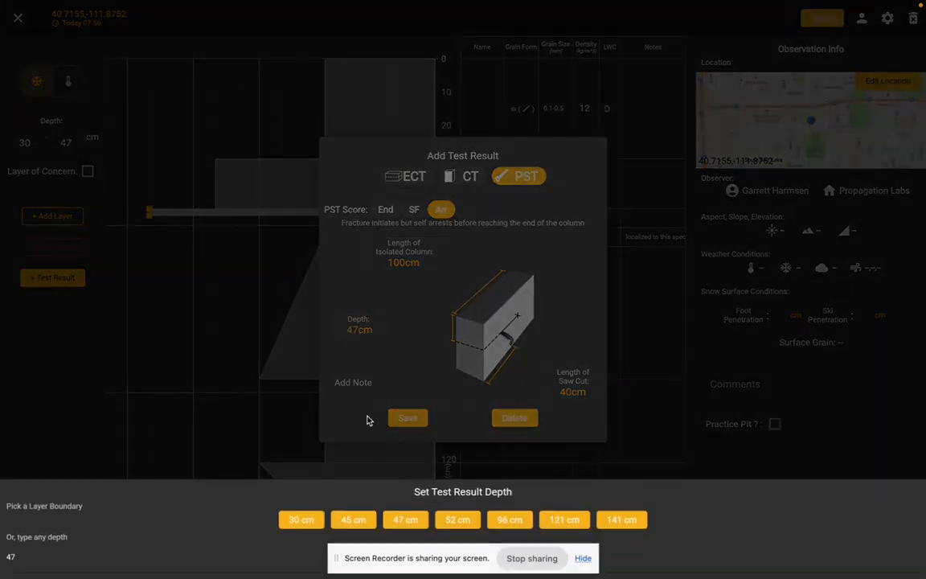
pyautogui.click(389, 299)
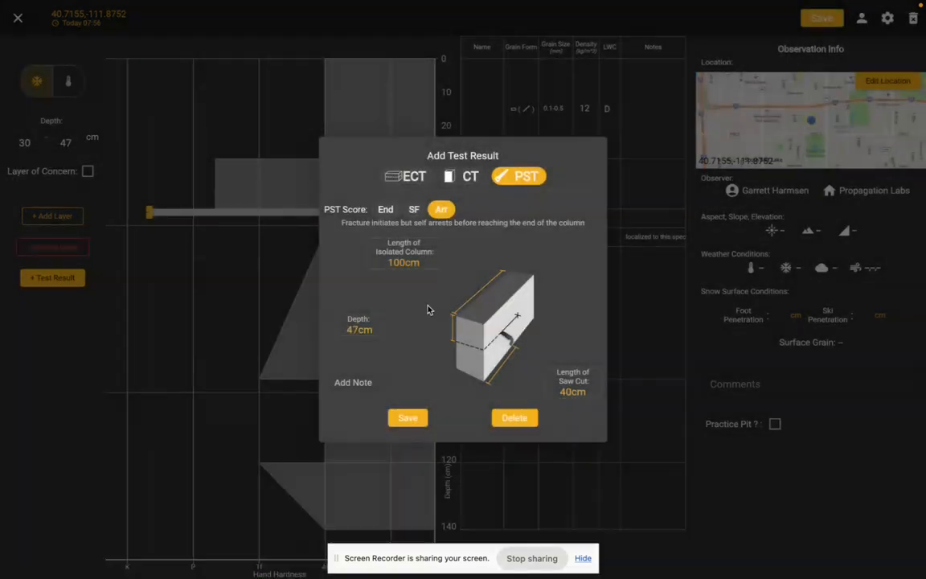
pyautogui.click(411, 418)
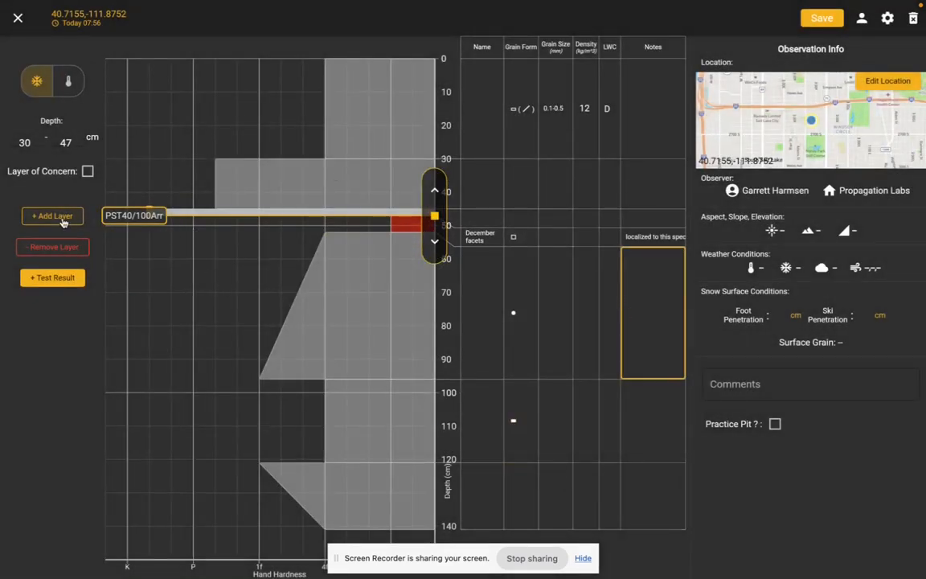
# Save an ECT result at 47 cm depth with score ECTP and 16 taps.
pyautogui.click(59, 283)
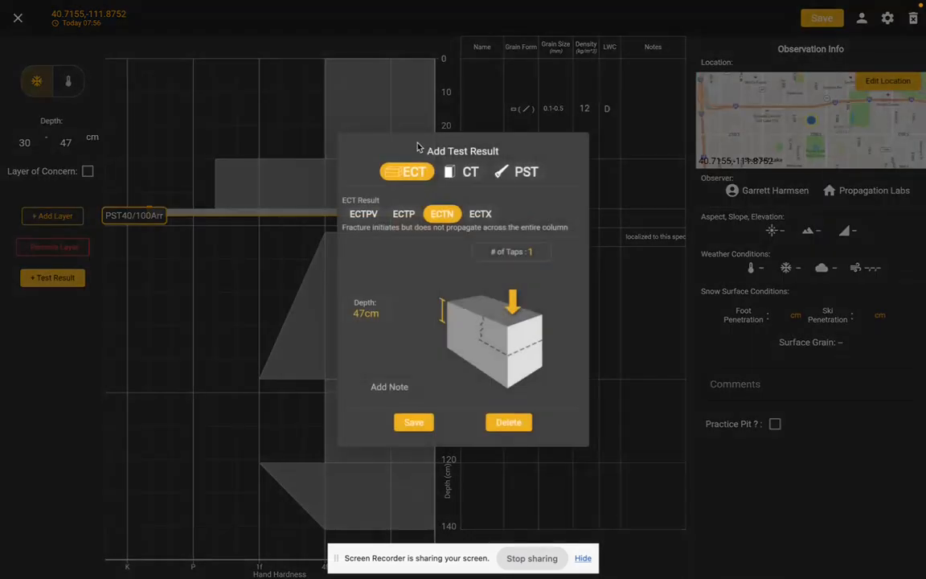
pyautogui.click(404, 214)
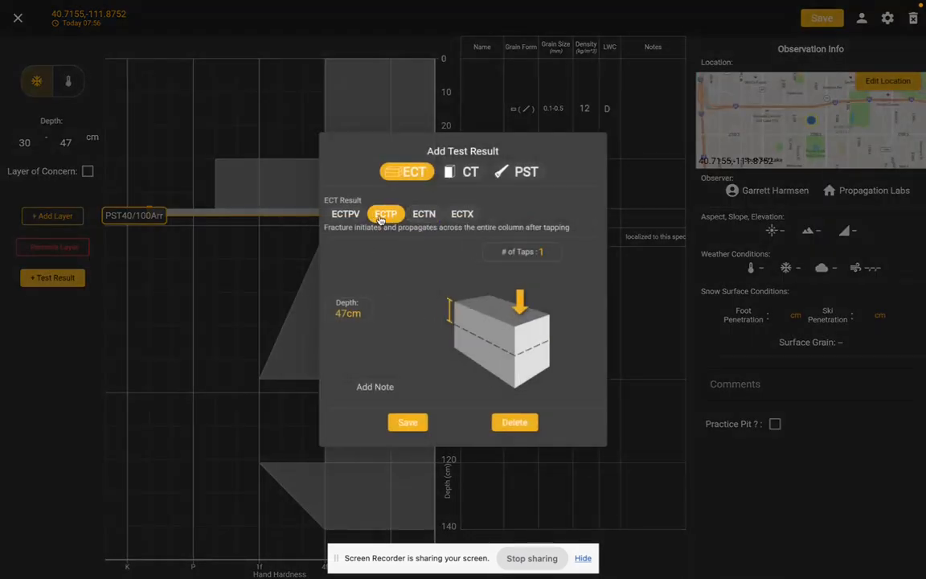
pyautogui.click(523, 252)
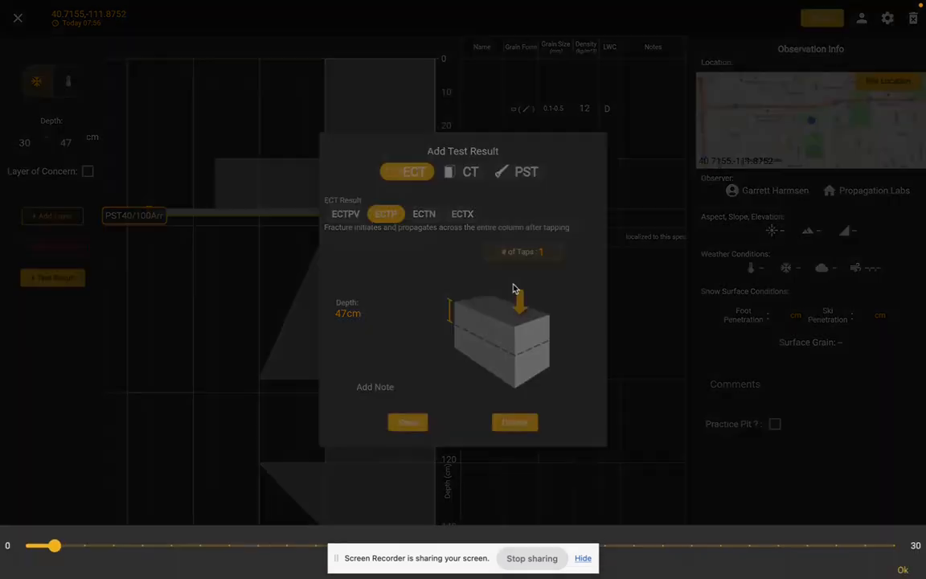
pyautogui.moveTo(256, 549); pyautogui.dragTo(496, 521)
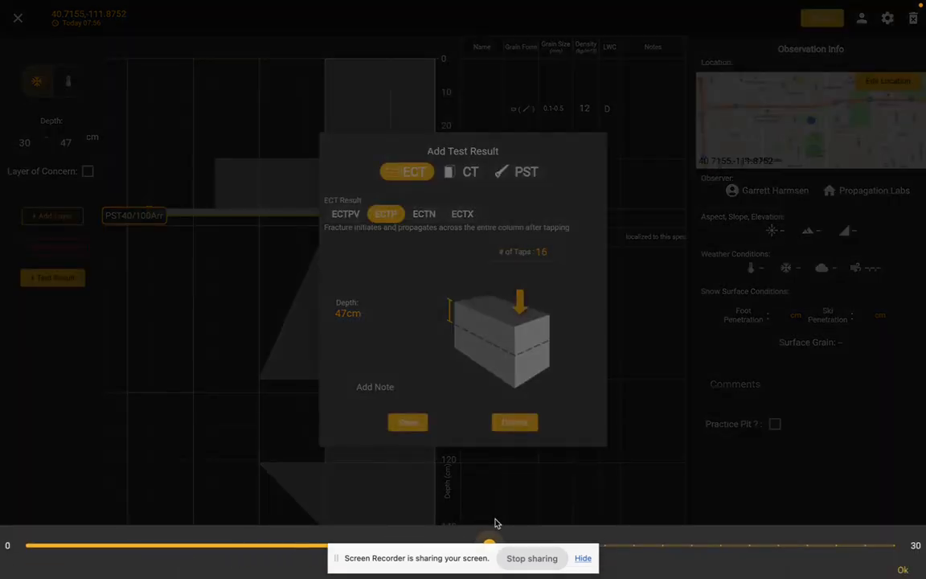
pyautogui.click(474, 348)
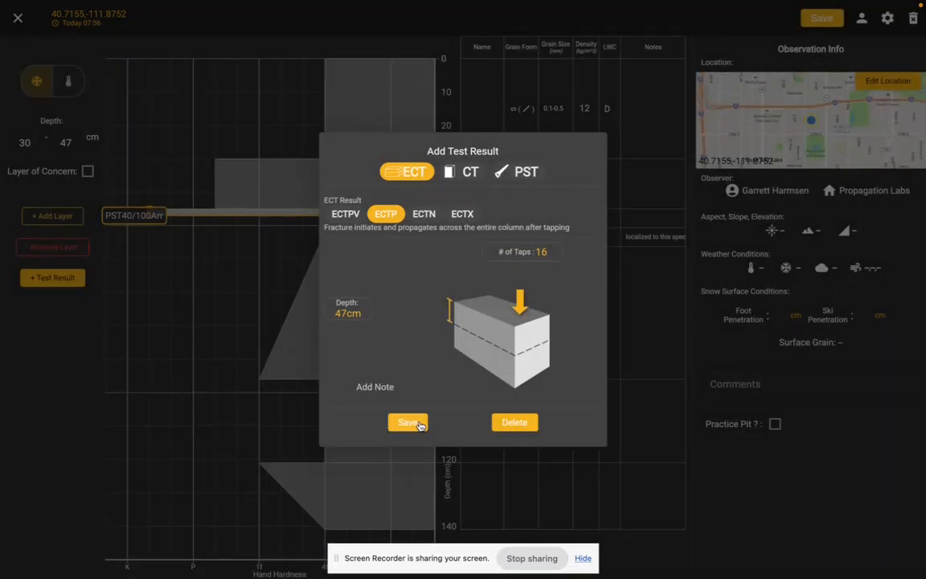
pyautogui.click(408, 423)
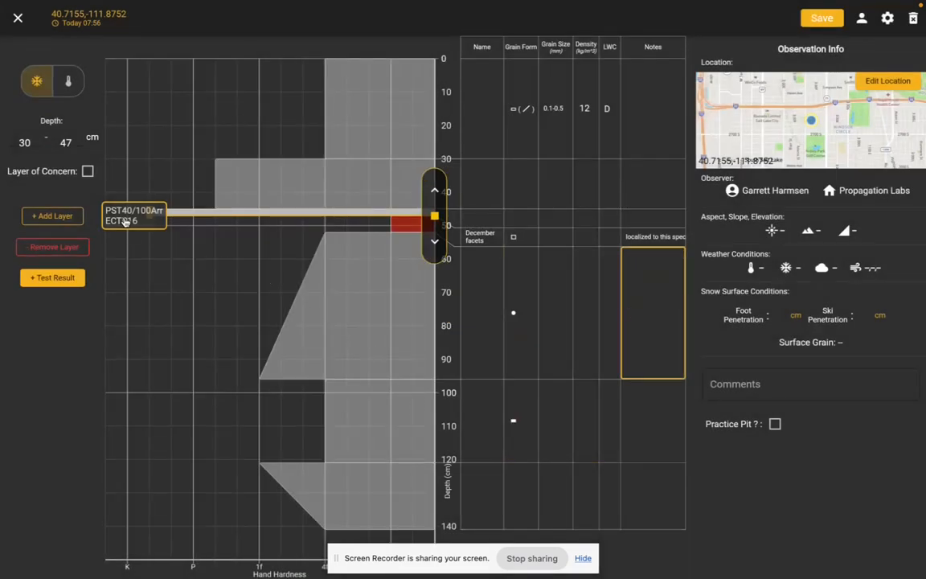
pyautogui.click(318, 342)
pyautogui.click(315, 439)
pyautogui.click(417, 281)
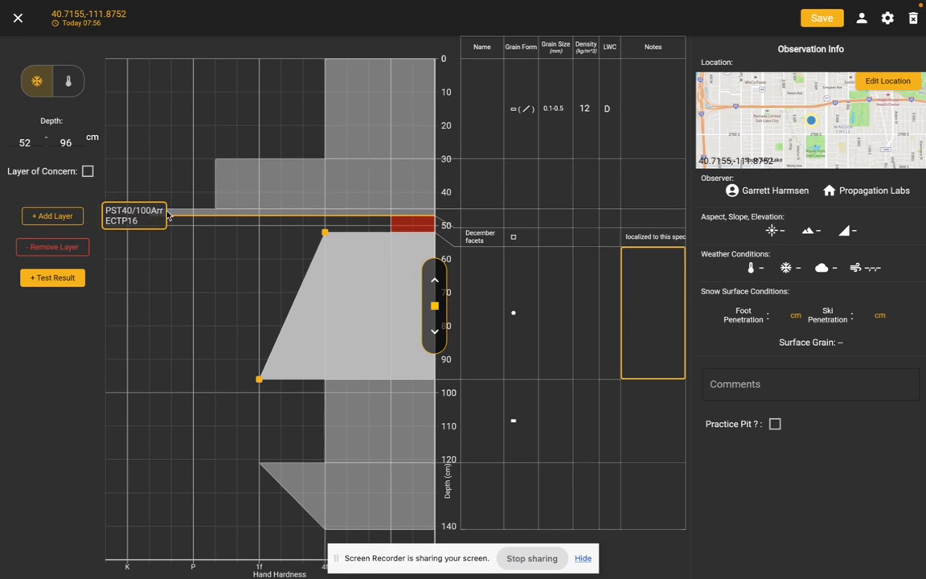
# Edit the ECTP16 test result to score ECTN with 25 taps and save it.
pyautogui.click(136, 224)
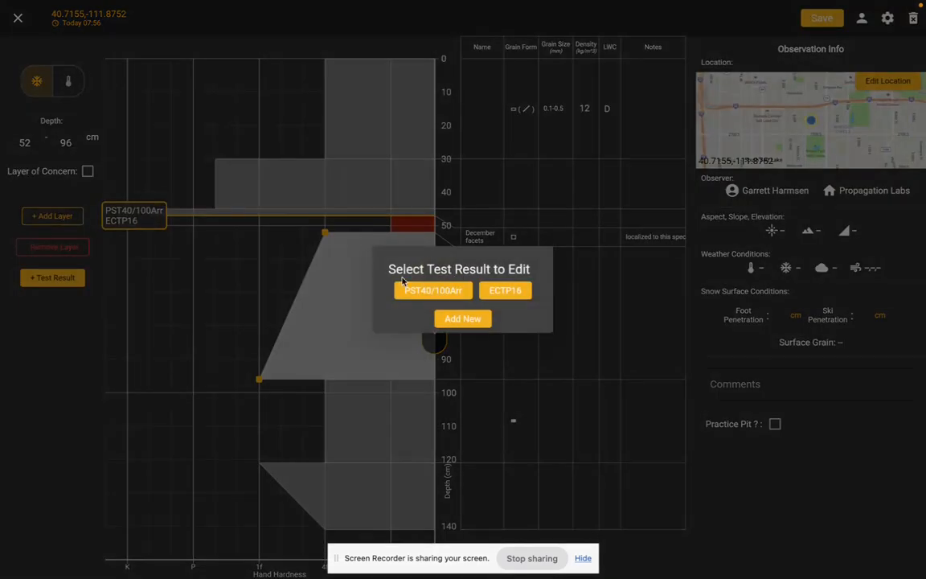
pyautogui.click(505, 290)
pyautogui.click(556, 256)
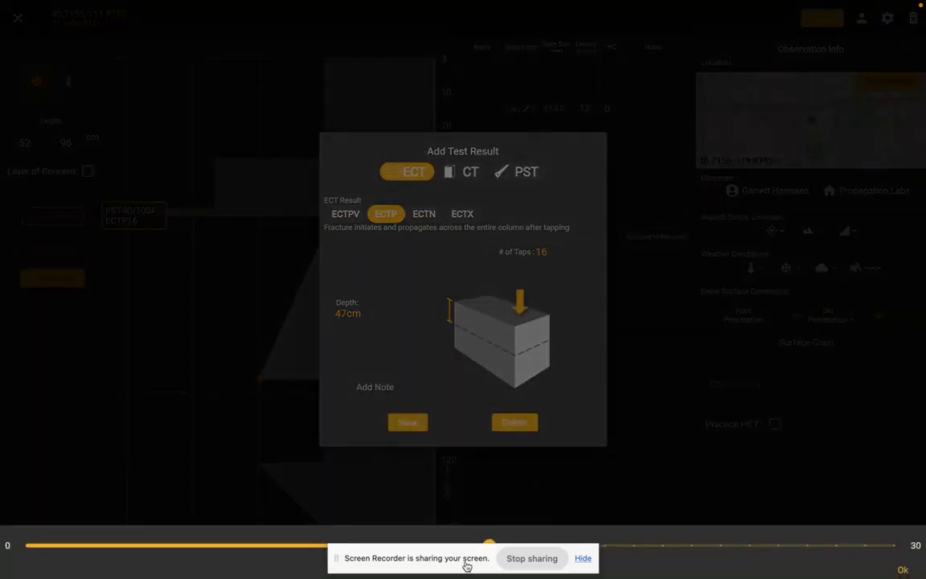
pyautogui.moveTo(496, 542); pyautogui.dragTo(750, 545)
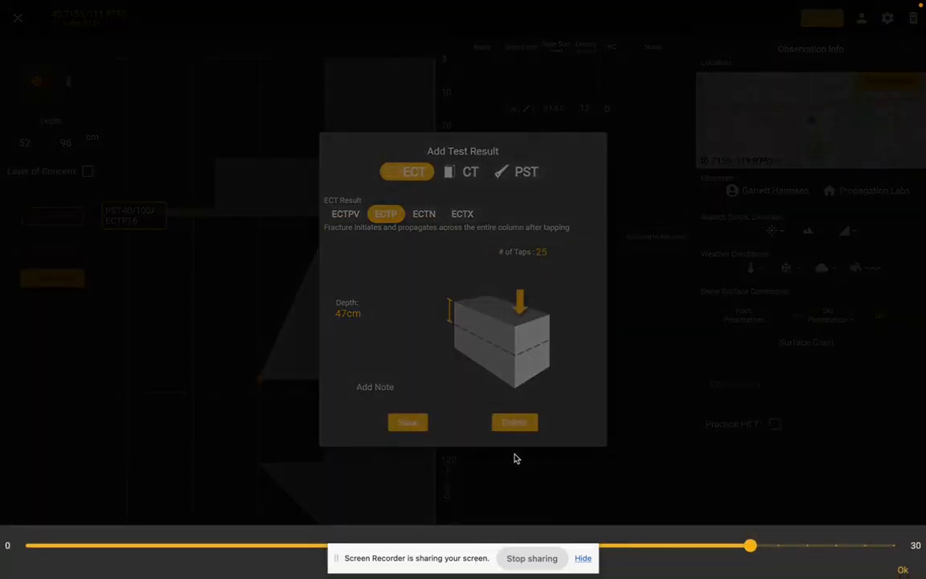
pyautogui.click(435, 220)
pyautogui.click(422, 212)
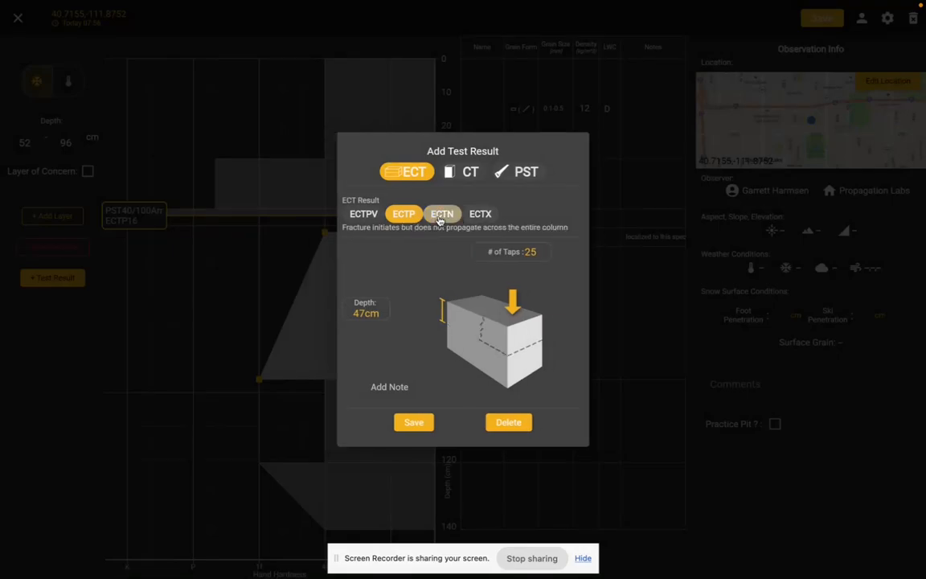
pyautogui.click(414, 424)
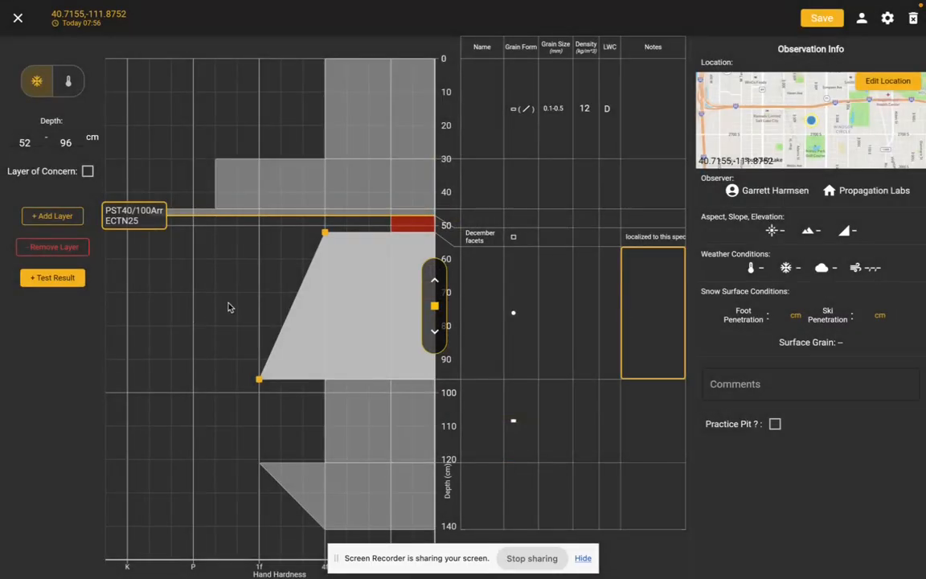
# Remove the 96–121 cm layer and extend the bottom layer to 150 cm depth with increased hardness.
pyautogui.click(365, 184)
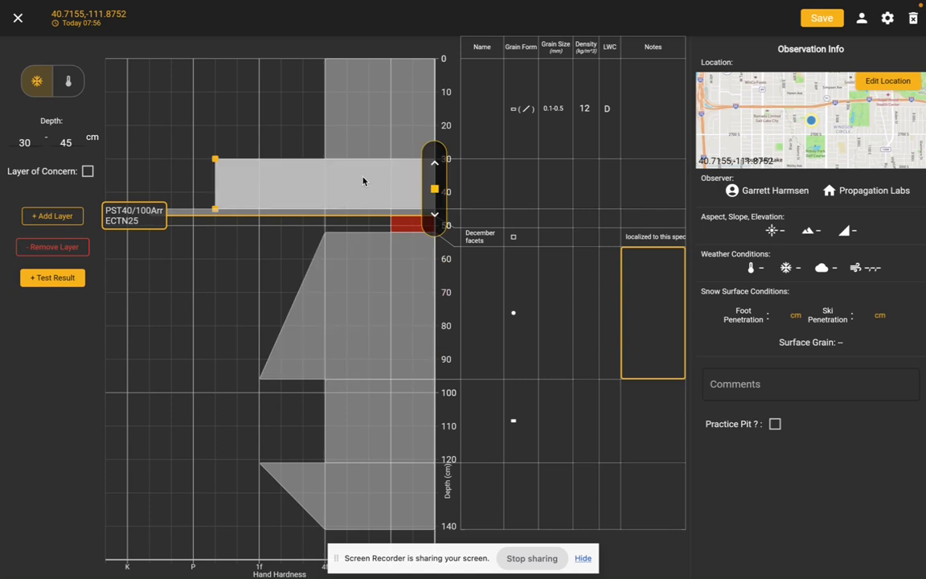
pyautogui.click(359, 406)
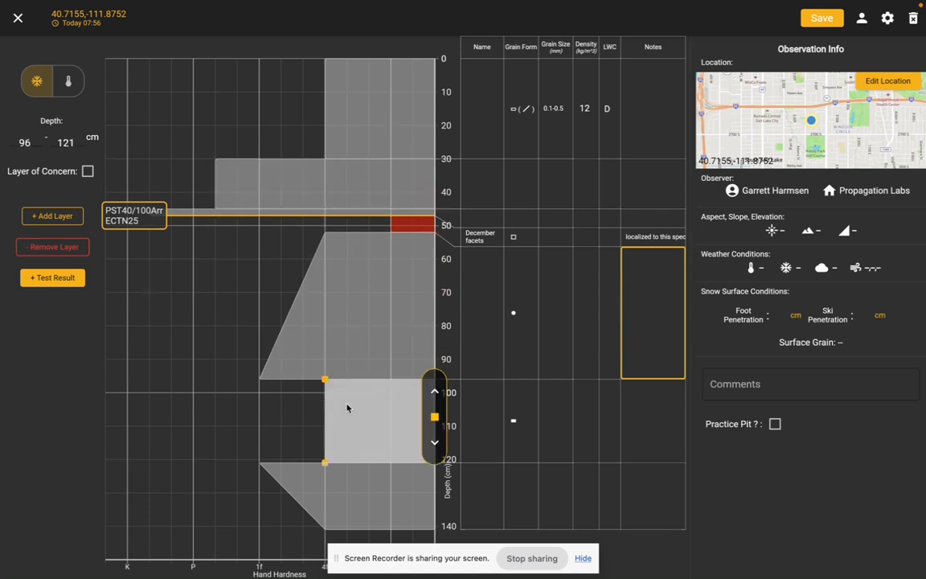
pyautogui.click(53, 247)
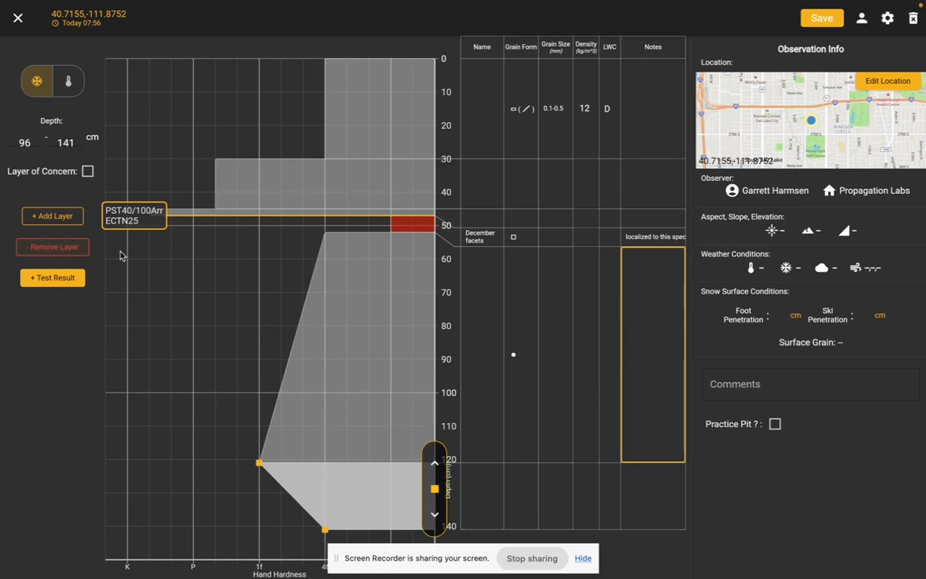
pyautogui.moveTo(378, 522); pyautogui.dragTo(286, 545)
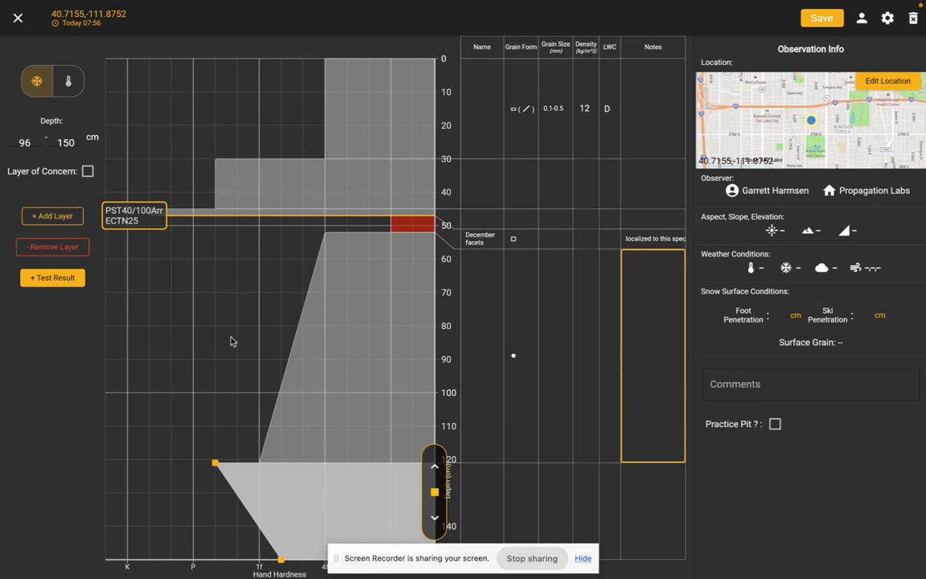
pyautogui.click(208, 305)
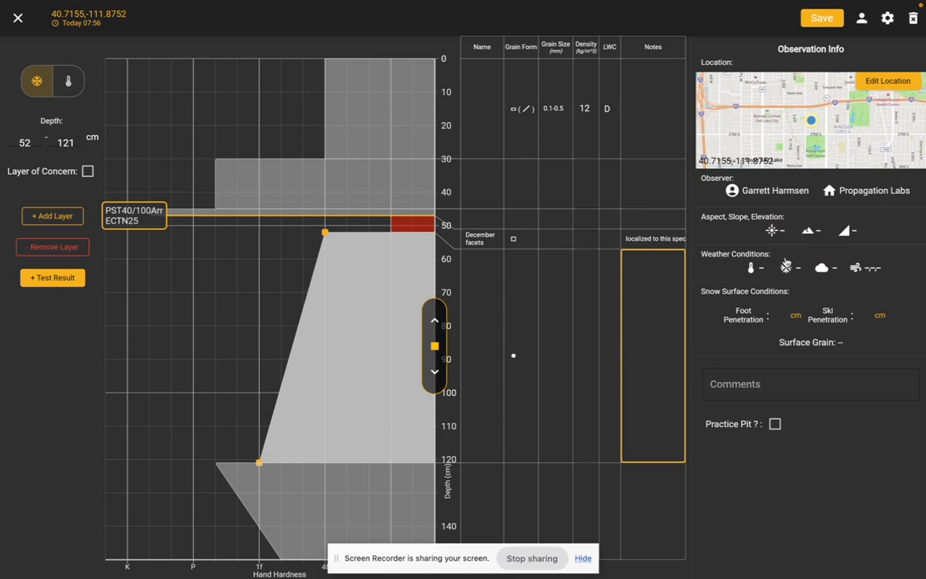
# Set the pit's aspect to NE and its slope angle to 44°.
pyautogui.click(775, 232)
pyautogui.moveTo(711, 263); pyautogui.dragTo(856, 255)
pyautogui.click(844, 231)
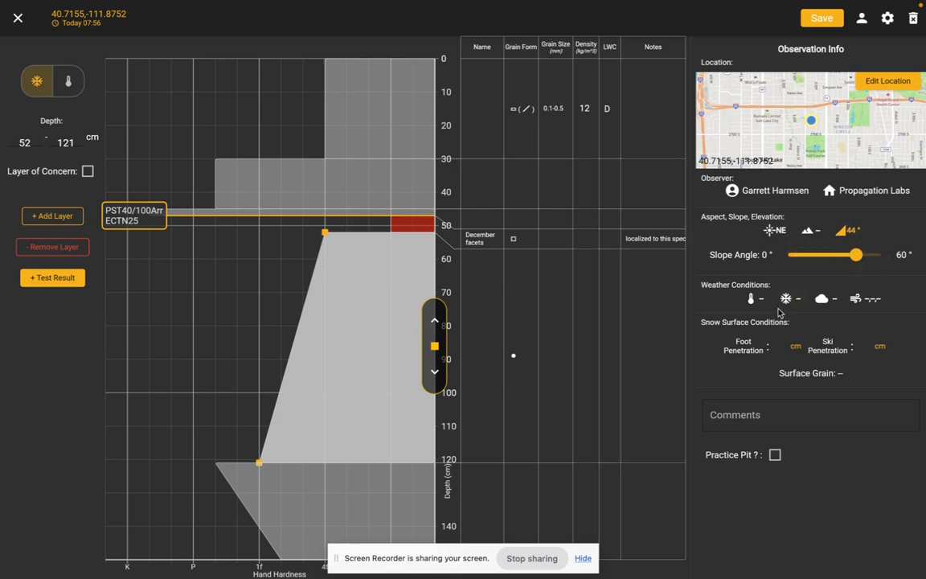
# Set the air temperature to -10 °C and the elevation to 4800 ft.
pyautogui.click(751, 299)
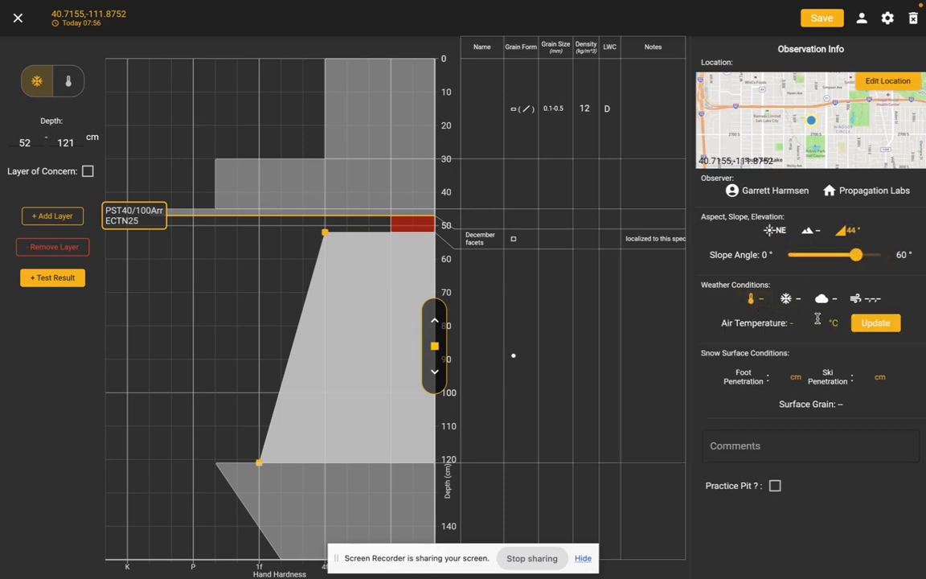
pyautogui.write('-10')
pyautogui.click(875, 322)
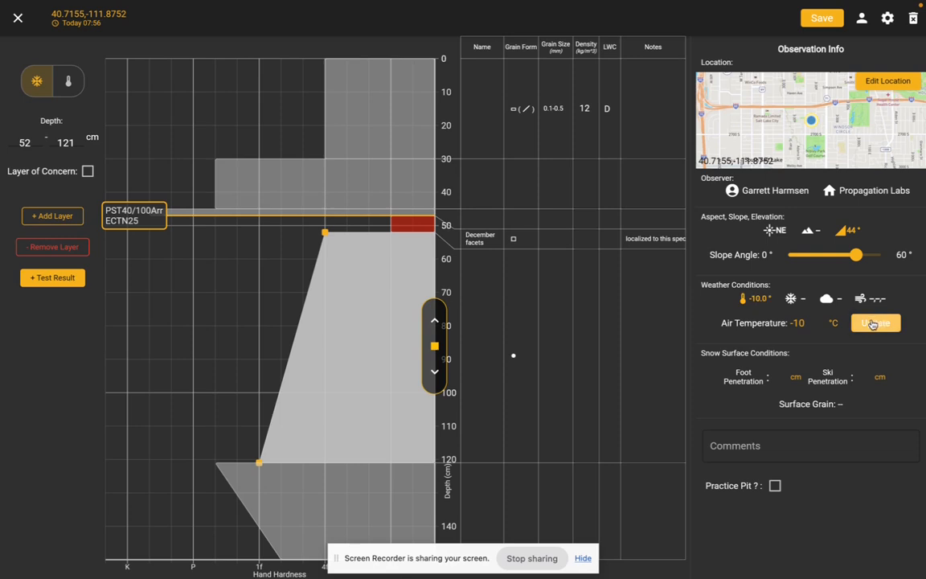
pyautogui.click(820, 232)
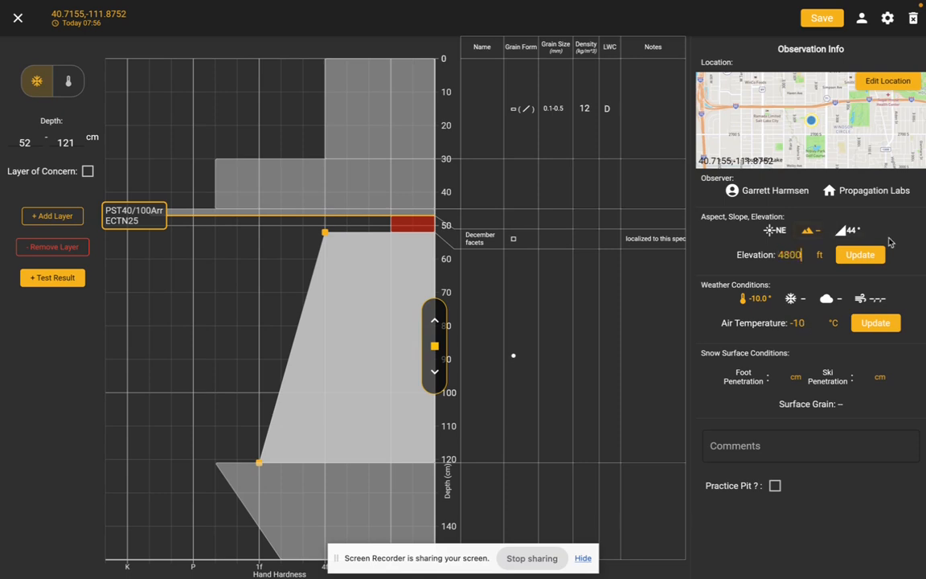
pyautogui.click(860, 254)
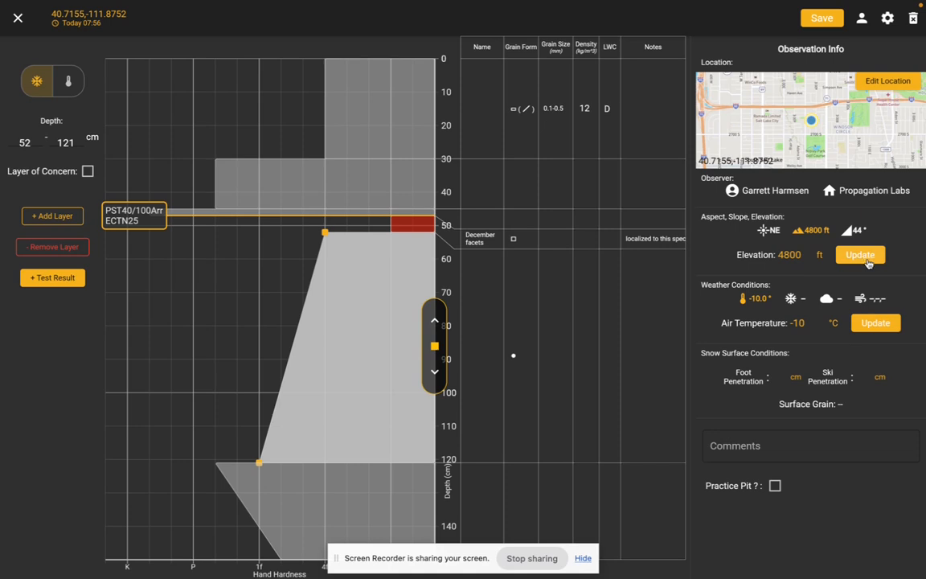
# Set the wind conditions to Light speed, S direction and Light blowing snow.
pyautogui.click(864, 299)
pyautogui.moveTo(717, 339); pyautogui.dragTo(793, 332)
pyautogui.moveTo(714, 393); pyautogui.dragTo(822, 393)
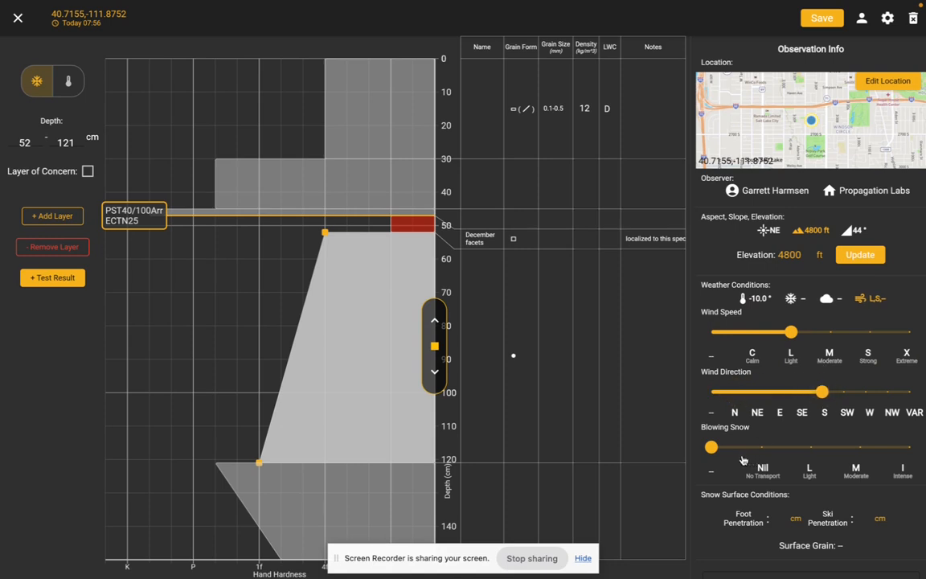
pyautogui.click(810, 447)
# Set the precipitation type to RA (Rain) with a rate of RL (2.5mm/hr).
pyautogui.click(799, 299)
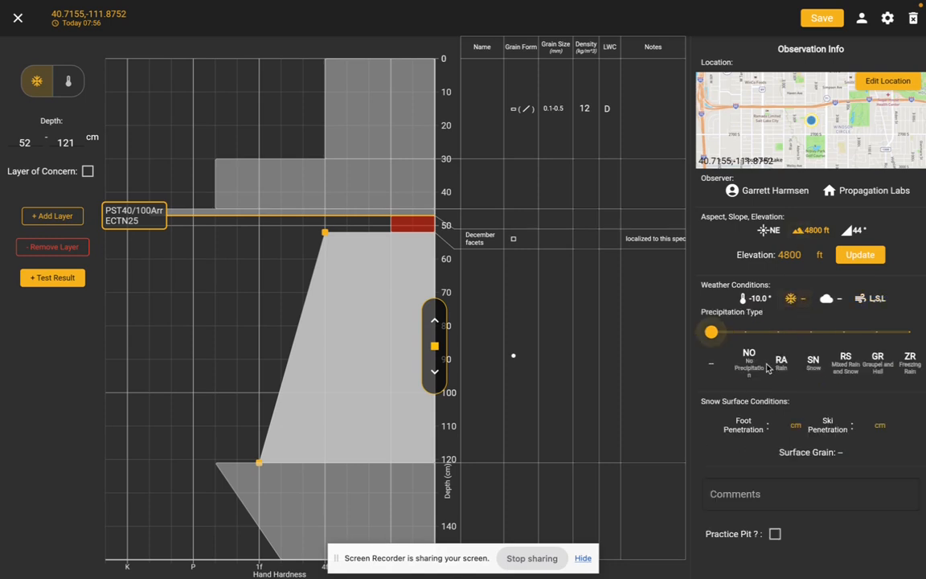
pyautogui.click(776, 332)
pyautogui.click(806, 436)
# Set the surface grain type to Surface Hoar with the V subtype and an average size of 2 mm.
pyautogui.scroll(-1, 844, 438)
pyautogui.click(822, 490)
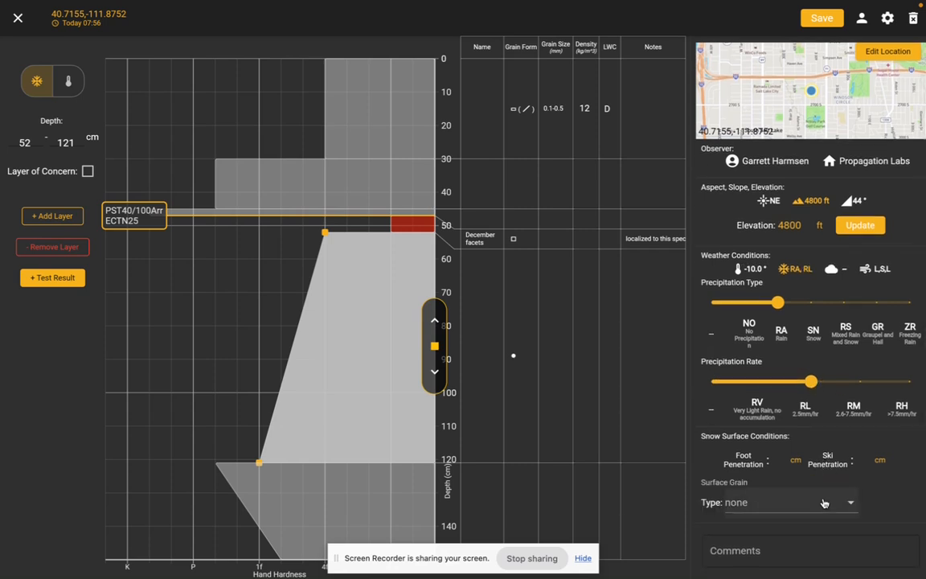
pyautogui.click(808, 505)
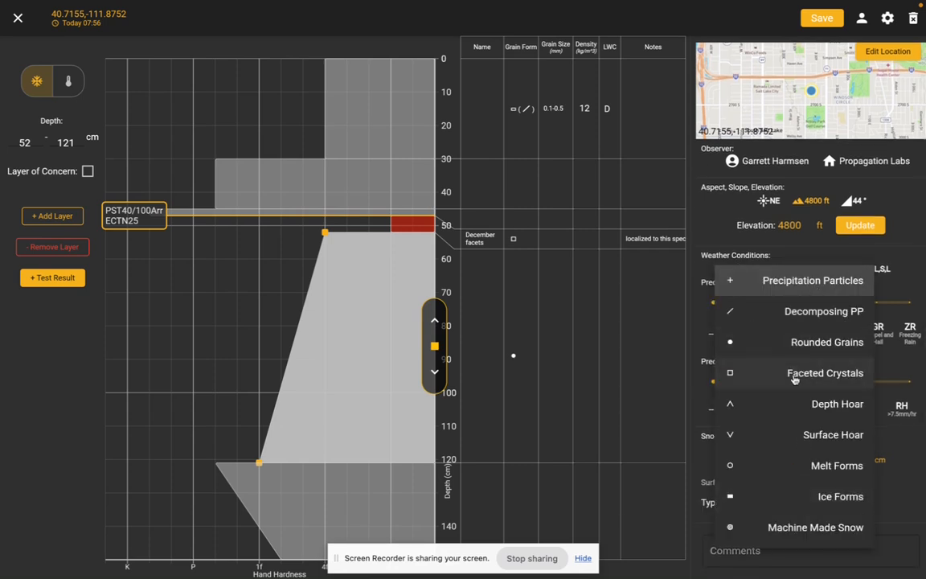
pyautogui.click(748, 434)
pyautogui.scroll(-1, 739, 430)
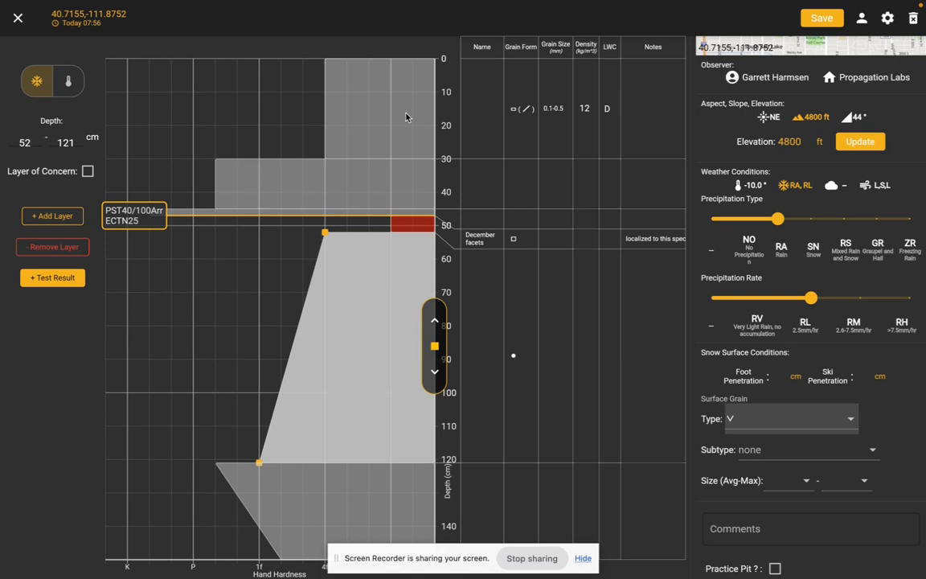
pyautogui.click(755, 425)
pyautogui.click(733, 478)
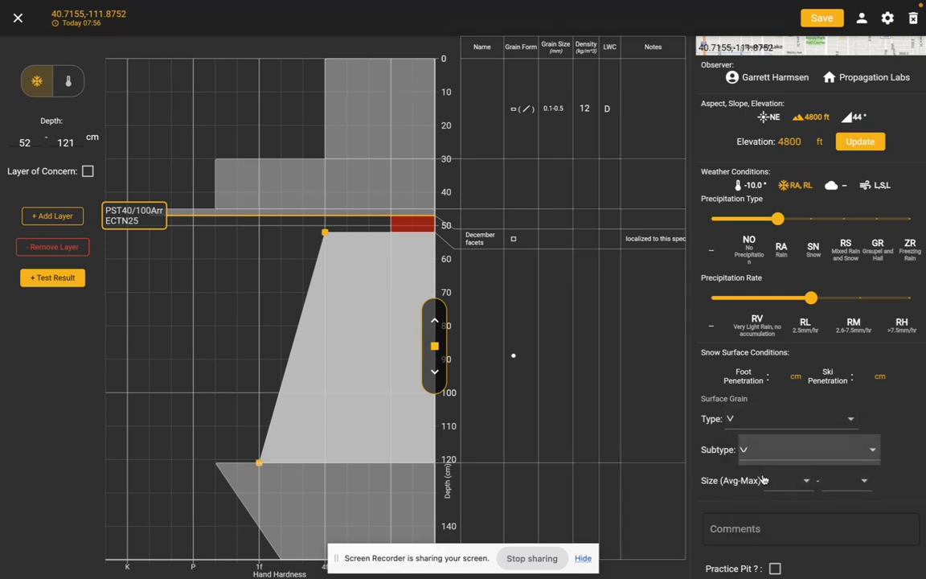
pyautogui.click(786, 480)
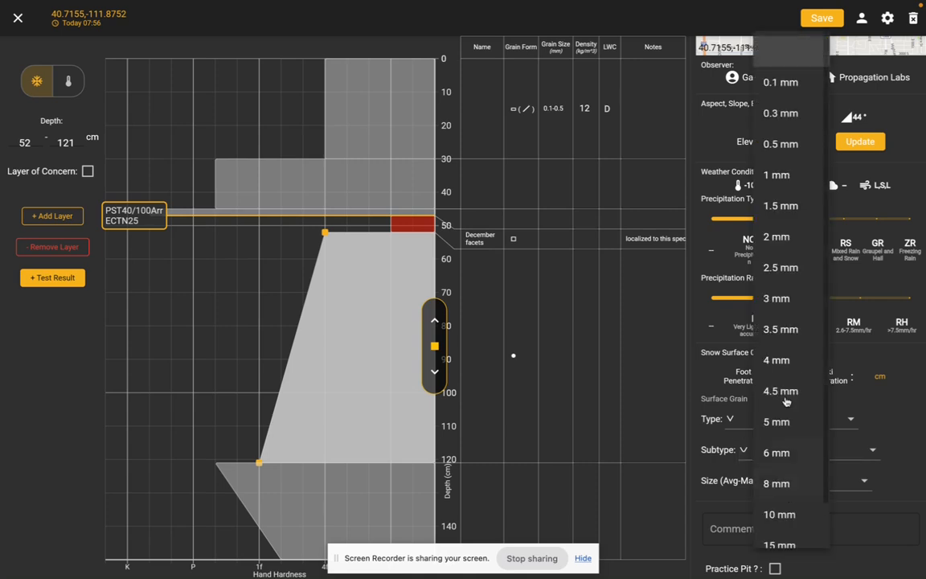
pyautogui.click(801, 254)
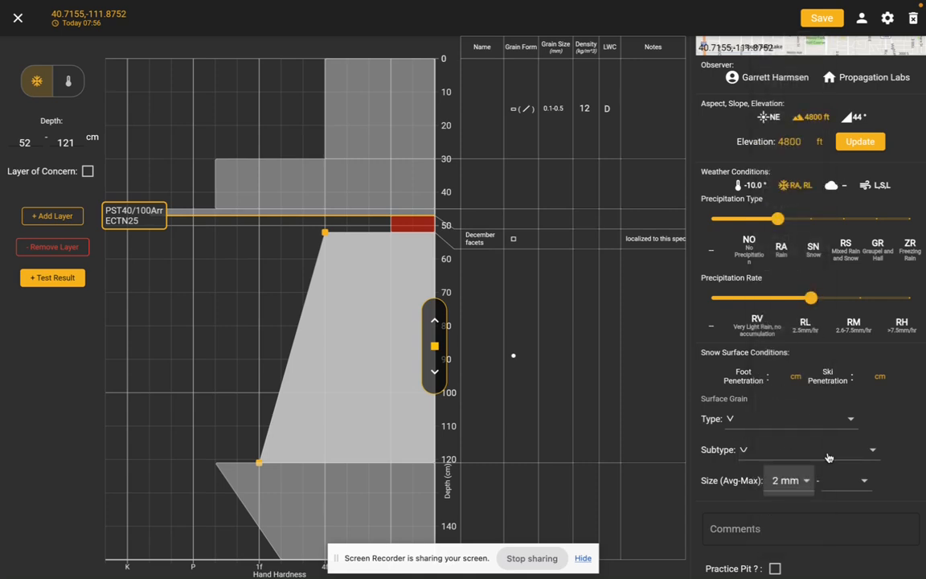
# Mark the observation as a practice pit.
pyautogui.click(792, 524)
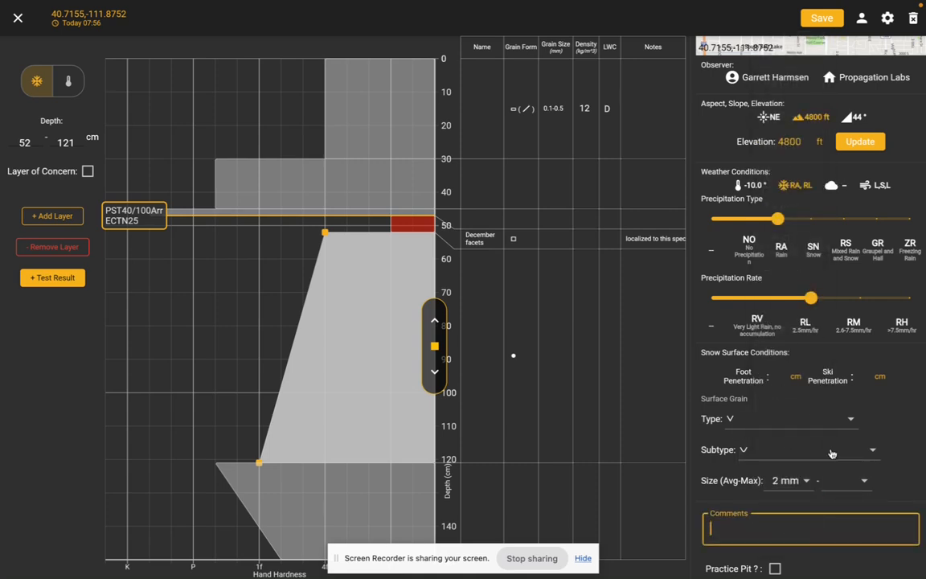
pyautogui.click(776, 568)
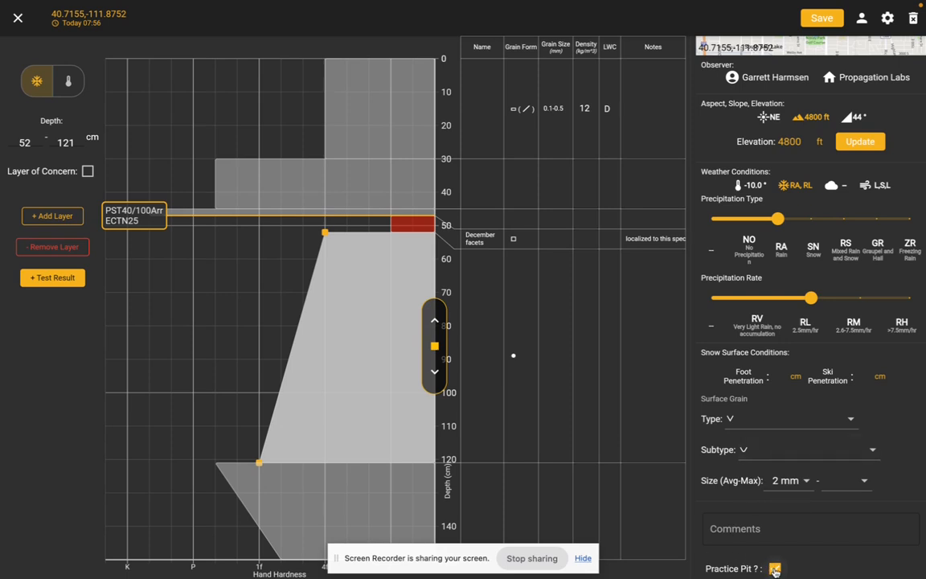
pyautogui.scroll(3, 723, 467)
pyautogui.scroll(-3, 723, 466)
pyautogui.scroll(2, 808, 214)
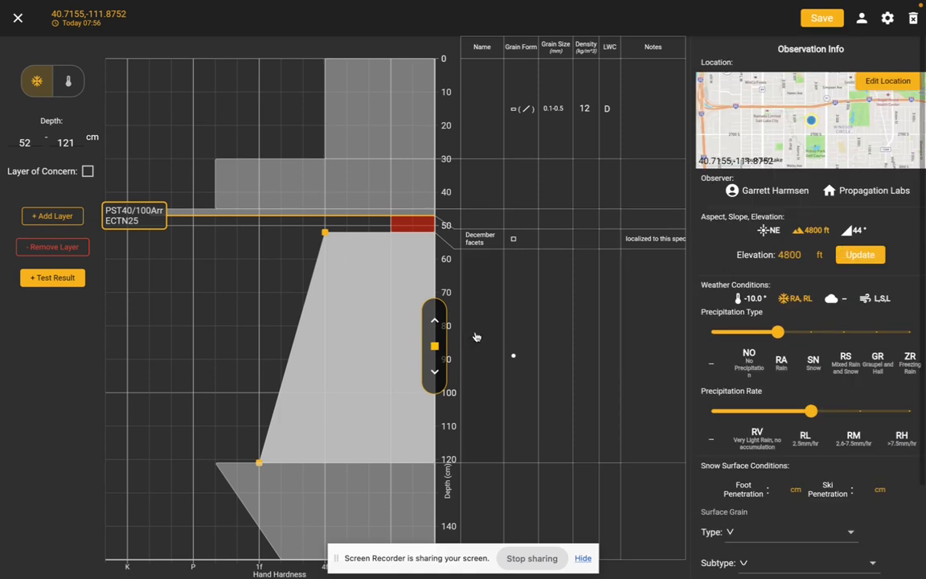
# Switch to the temperature profile and add a point of -3 °C at about 31 cm depth.
pyautogui.click(76, 83)
pyautogui.click(44, 86)
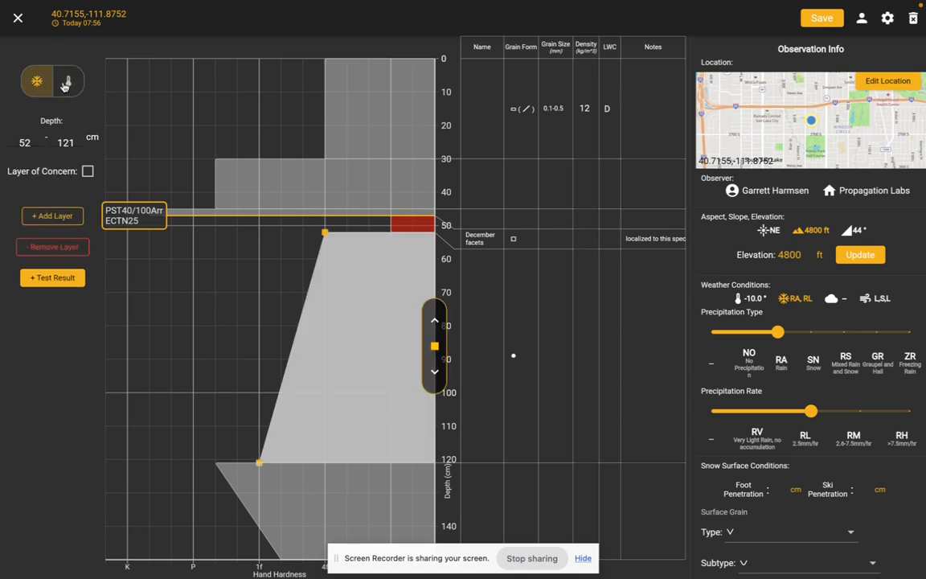
pyautogui.click(67, 83)
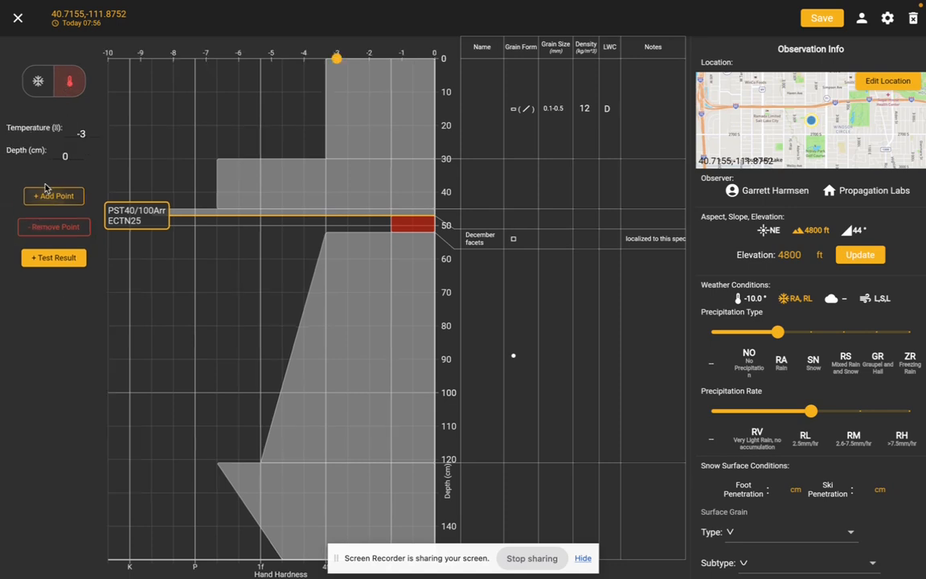
pyautogui.click(48, 196)
pyautogui.moveTo(335, 94); pyautogui.dragTo(337, 161)
# Add two deeper temperature points of -6 °C, one at about 42 cm and one at about 74 cm depth.
pyautogui.click(69, 195)
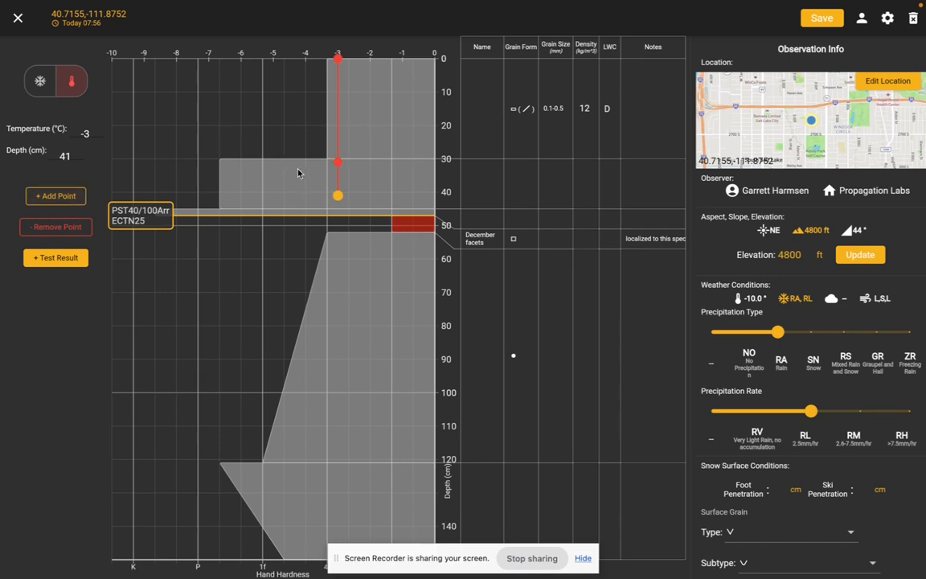
pyautogui.moveTo(335, 198); pyautogui.dragTo(265, 201)
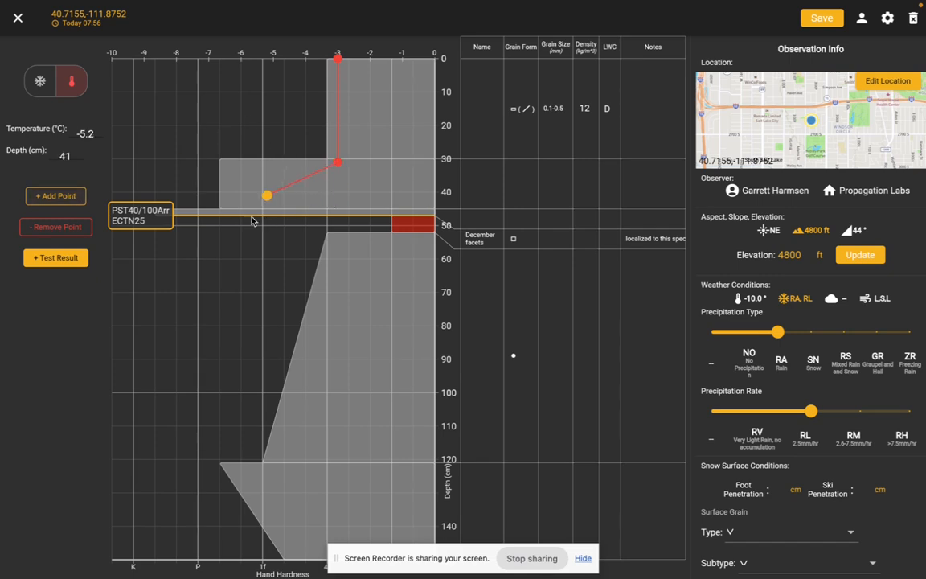
pyautogui.click(85, 133)
pyautogui.write('-6')
pyautogui.press('Return')
pyautogui.click(72, 153)
pyautogui.press('Return')
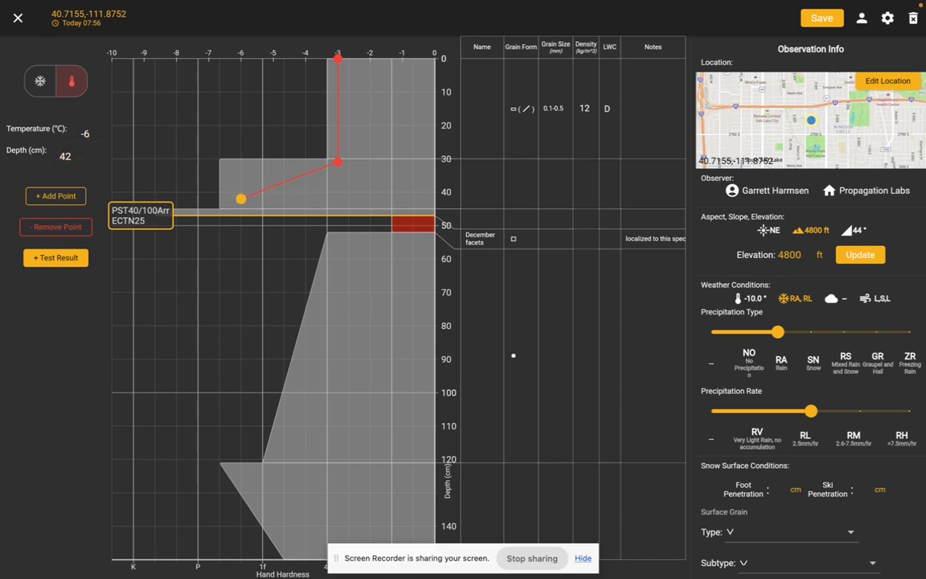
pyautogui.click(68, 204)
pyautogui.moveTo(216, 201); pyautogui.dragTo(202, 302)
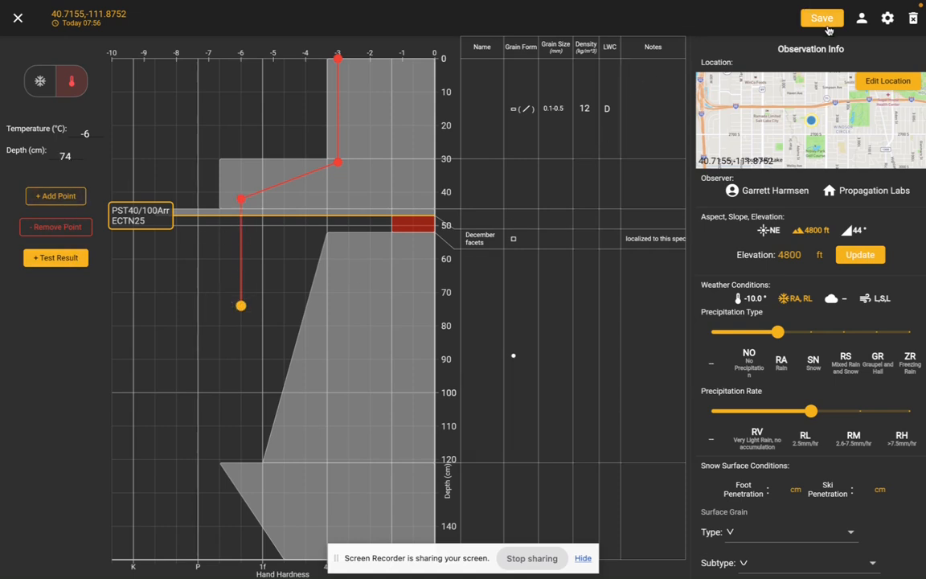
# Set the profile's privacy to Private, save the observation and return to the observation list.
pyautogui.click(861, 19)
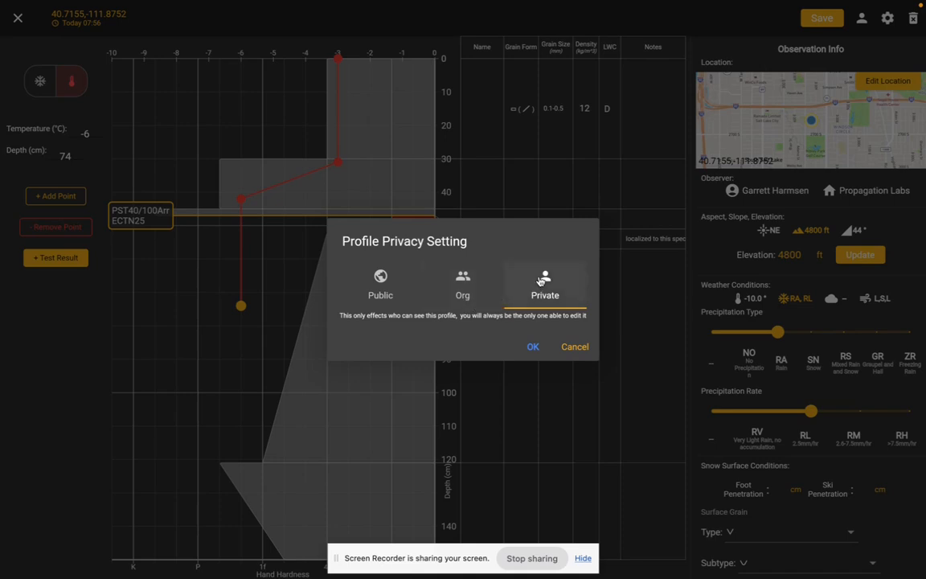
pyautogui.click(384, 295)
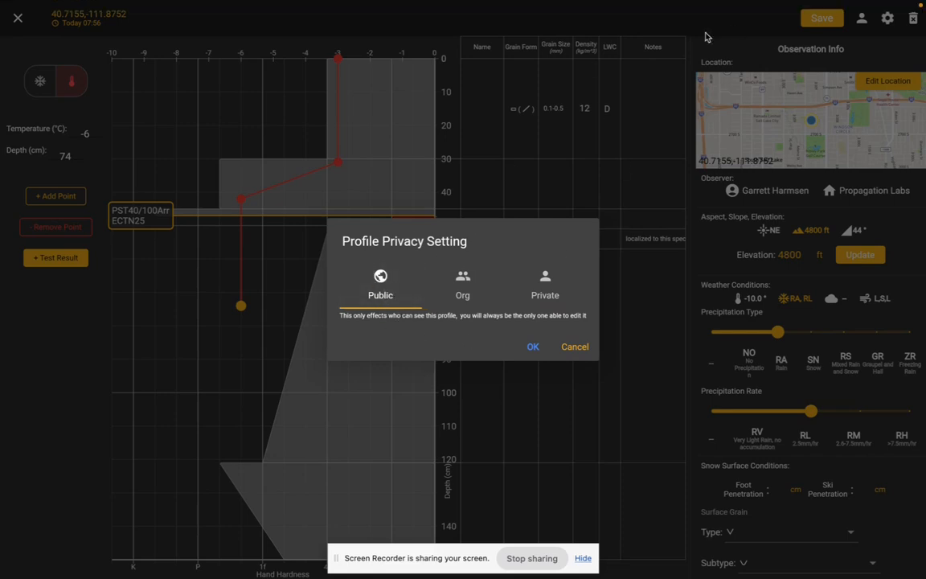
pyautogui.click(524, 277)
pyautogui.click(379, 286)
pyautogui.click(546, 287)
pyautogui.click(533, 348)
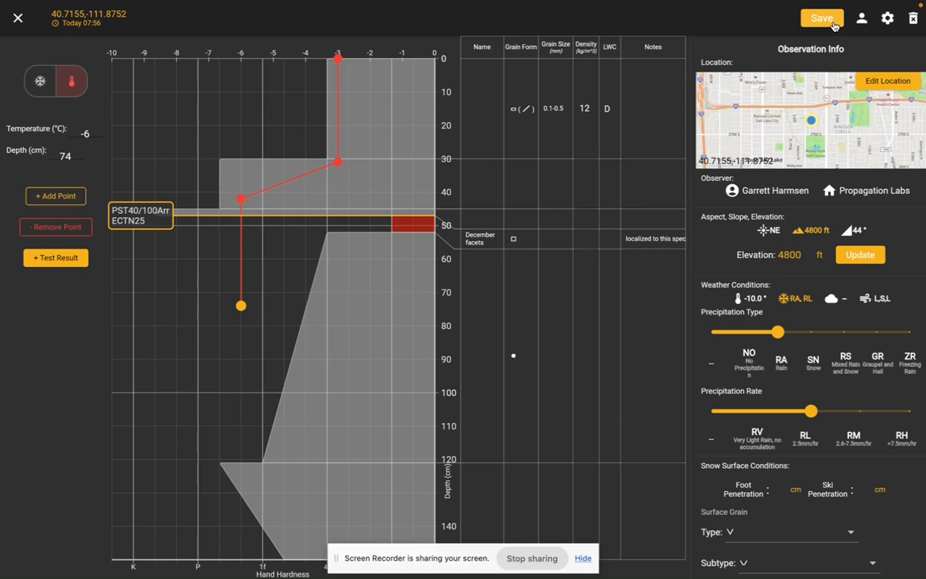
pyautogui.click(832, 21)
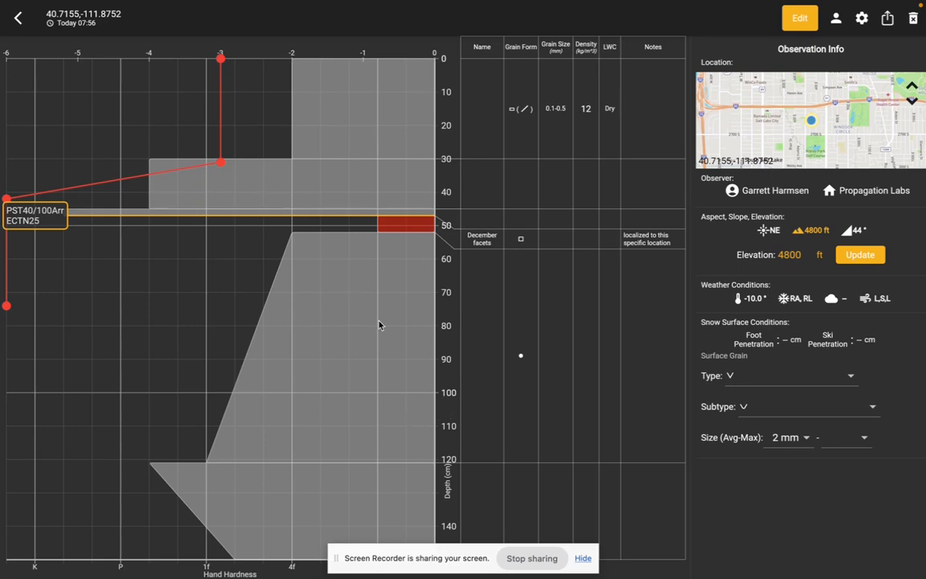
pyautogui.click(17, 18)
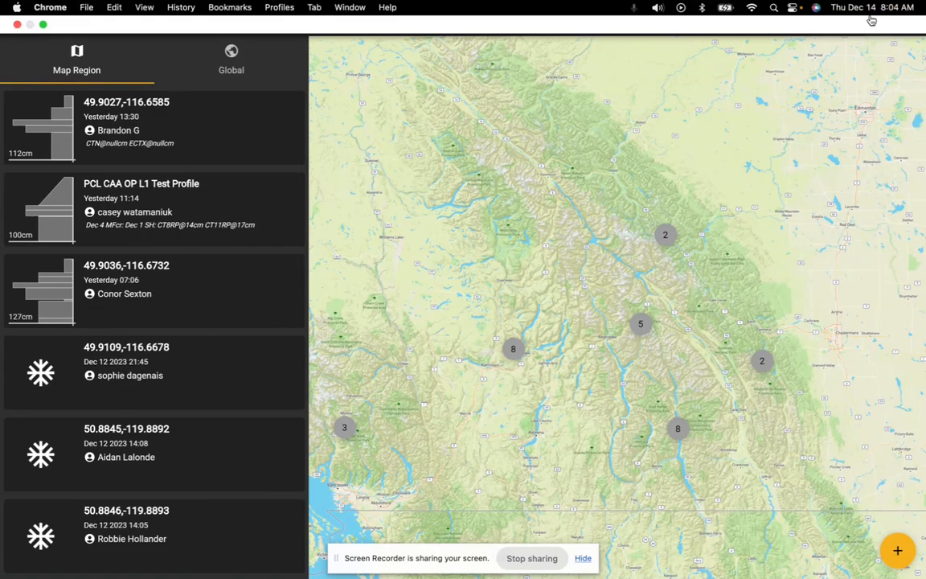
# Filter the observations to your own, list them globally, and review the saved practice pit from today at 07:56.
pyautogui.click(877, 18)
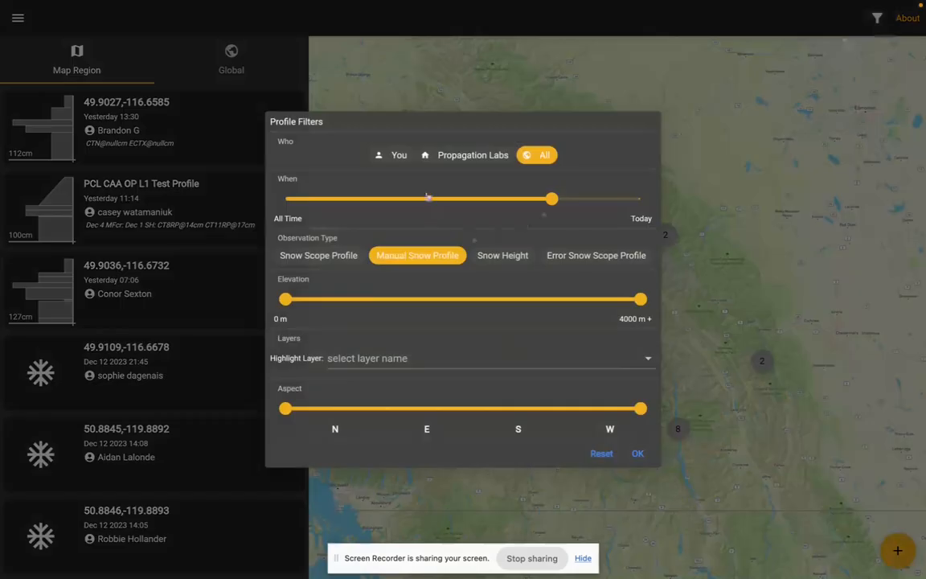
pyautogui.click(401, 159)
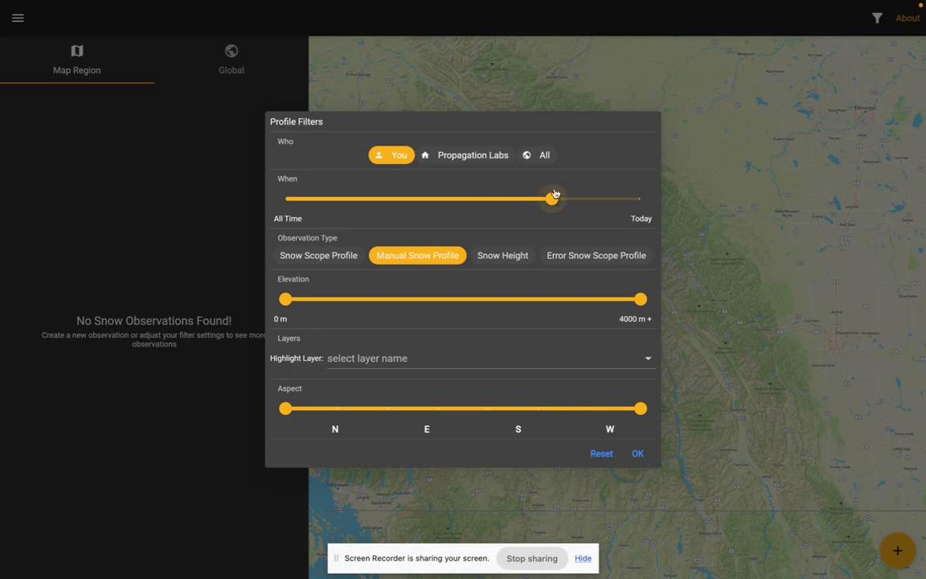
pyautogui.click(245, 151)
pyautogui.click(227, 63)
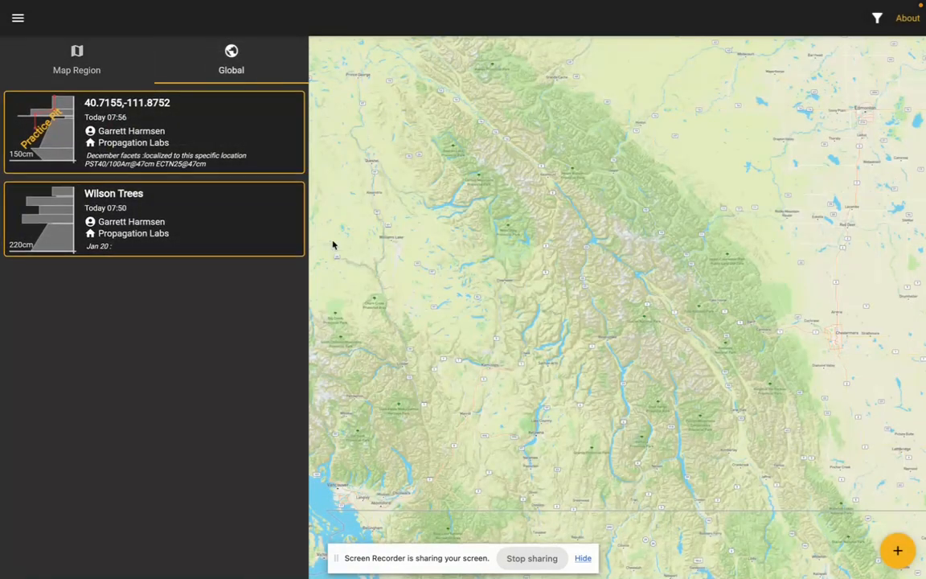
pyautogui.click(82, 149)
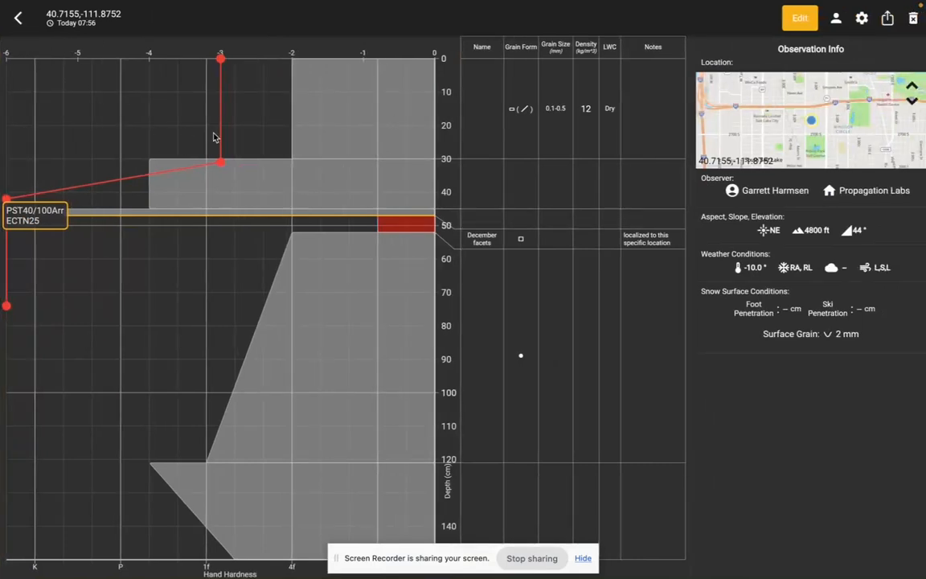
pyautogui.click(19, 19)
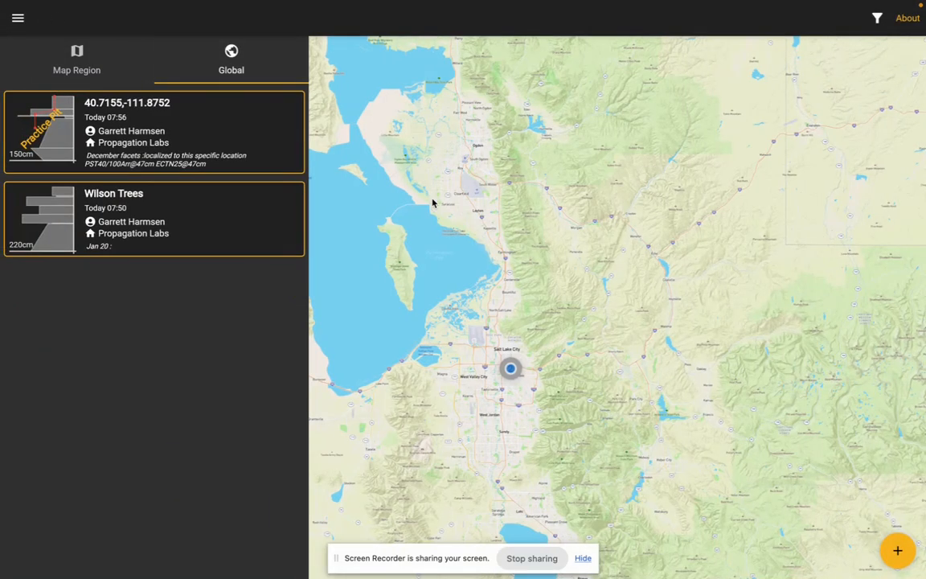